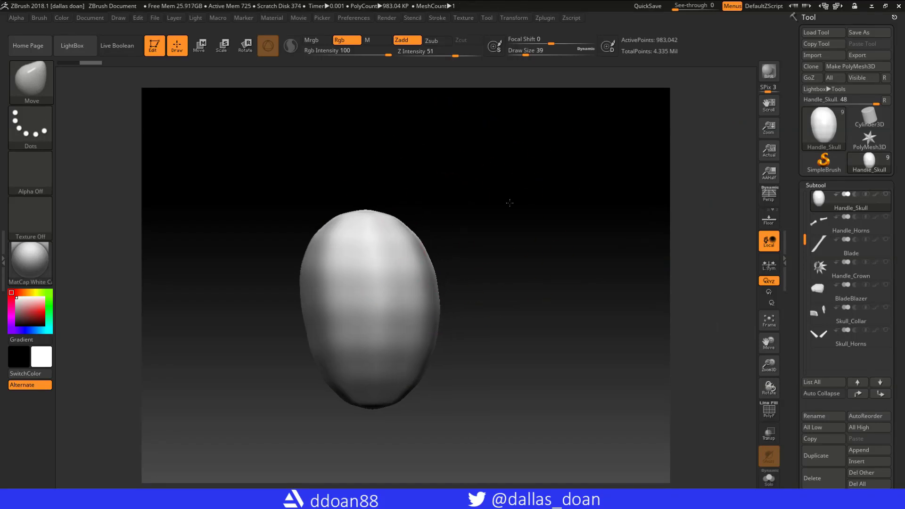
Snap the head upright and orbit it to inspect its shape, briefly toggling the floor grid.
click(514, 18)
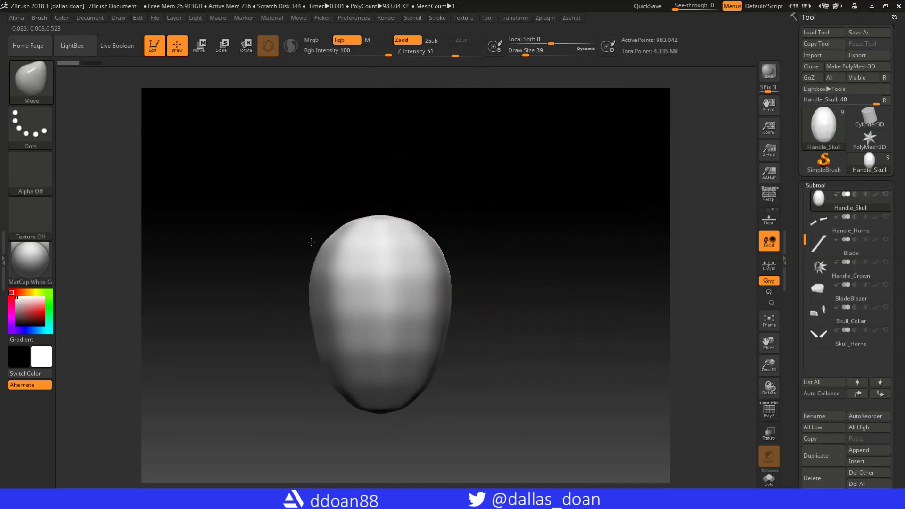
mouse_move(663, 148)
mouse_down()
mouse_move(500, 184)
mouse_move(576, 180)
mouse_move(415, 207)
mouse_up()
mouse_move(497, 174)
mouse_down()
mouse_move(546, 167)
mouse_move(556, 177)
mouse_move(531, 159)
mouse_up()
drag(334, 280, 316, 293)
mouse_move(352, 261)
mouse_down()
mouse_move(499, 276)
mouse_move(528, 255)
mouse_move(590, 242)
mouse_move(698, 118)
mouse_up()
key(shift+p)
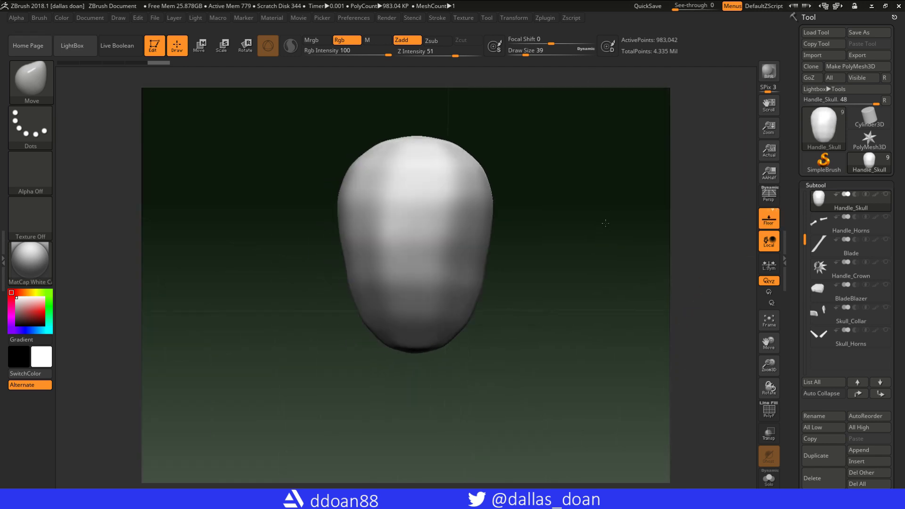
drag(600, 221, 634, 217)
key(shift+p)
mouse_move(514, 193)
mouse_down()
mouse_move(546, 188)
mouse_move(302, 174)
mouse_move(545, 198)
mouse_move(559, 188)
mouse_move(521, 186)
mouse_move(572, 188)
mouse_up()
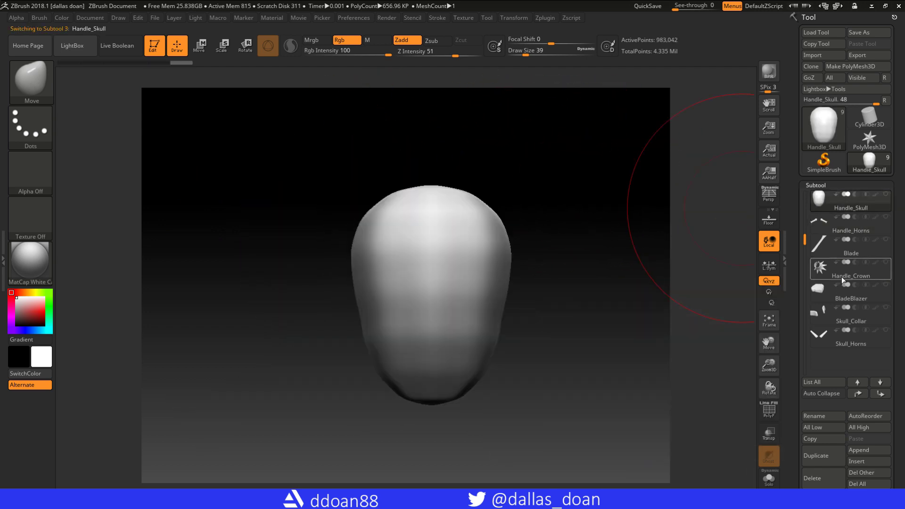
Show Skull_Horns and sculpt two eye sockets with the Standard brush at Draw Size 7.
click(886, 330)
mouse_move(542, 151)
mouse_down()
mouse_move(452, 221)
mouse_move(455, 232)
mouse_up()
key(b)
key(s)
key(t)
drag(389, 226, 400, 233)
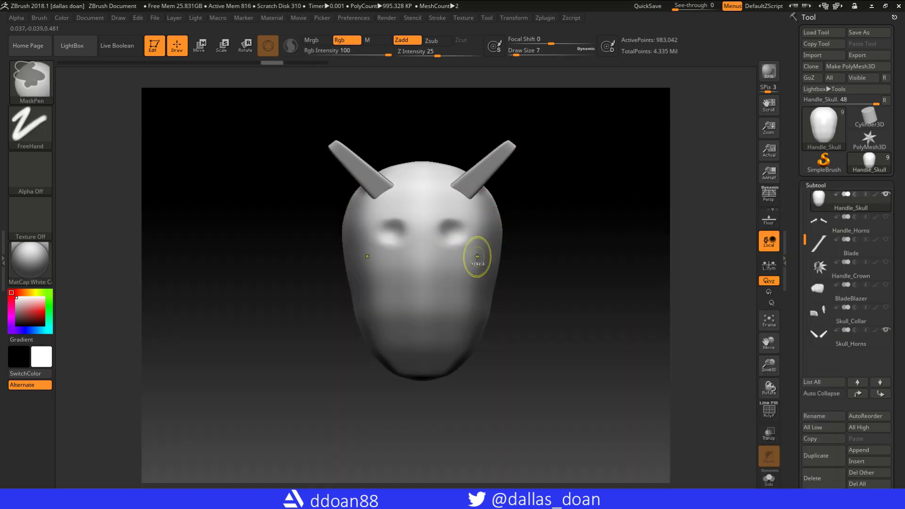
key(ctrl+z)
key(ctrl+z)
key(ctrl+shift+z)
key(ctrl+shift+z)
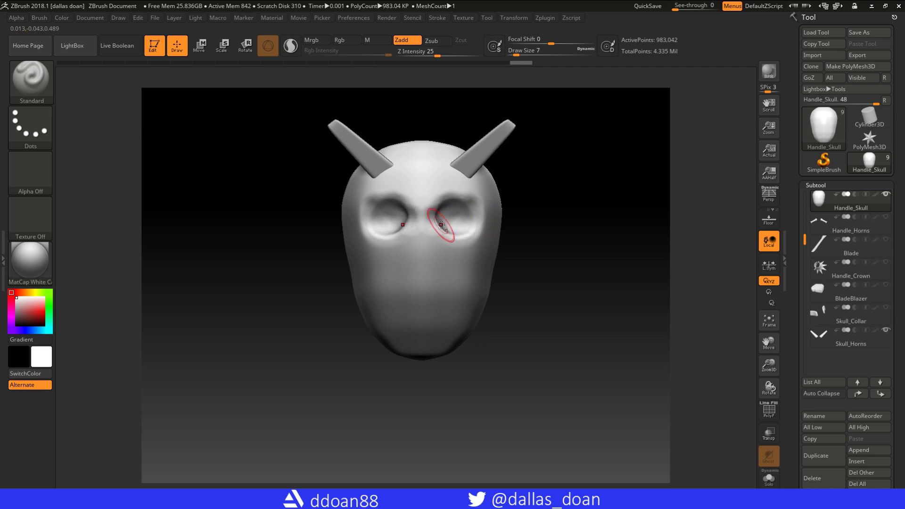
Select the Move brush and turn the head toward a side view.
drag(542, 194, 501, 247)
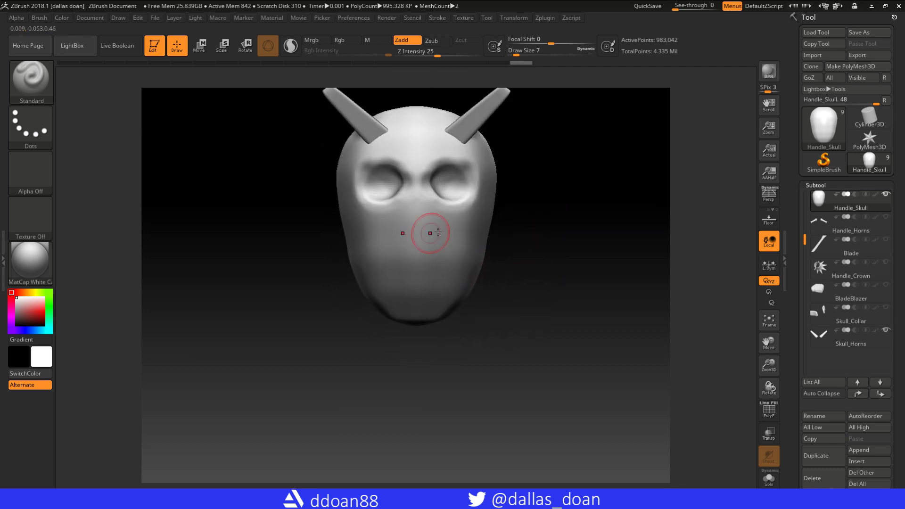
key(b)
key(m)
key(v)
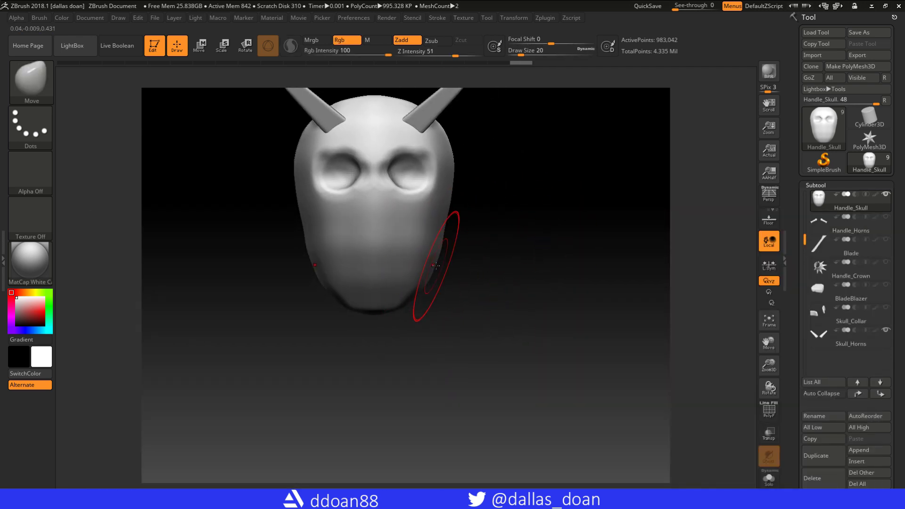
mouse_move(417, 282)
mouse_down()
mouse_move(426, 259)
mouse_move(469, 242)
mouse_move(482, 252)
mouse_move(472, 207)
mouse_move(514, 251)
mouse_move(393, 295)
mouse_up()
Resize the Move brush and push the cranium broader and the jaw narrower from several views.
key(bracketright)
key(space)
key(space)
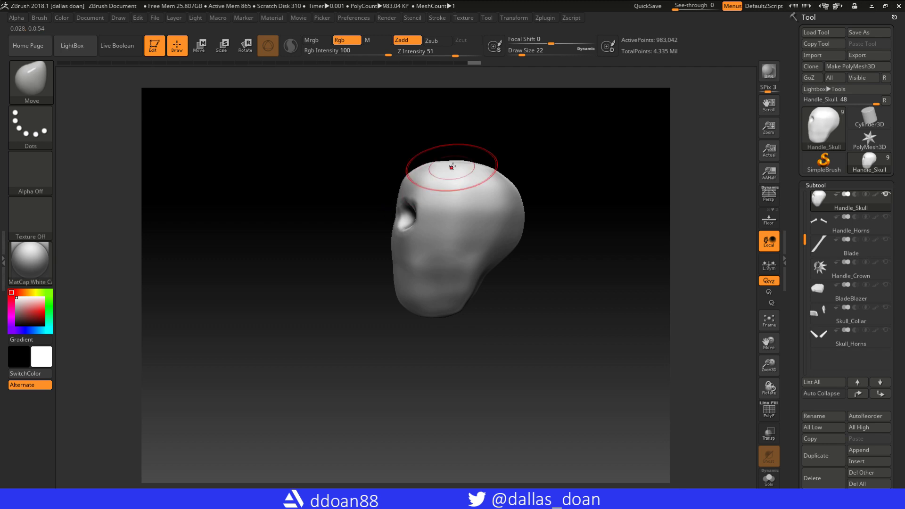
drag(432, 174, 451, 246)
drag(518, 155, 563, 161)
mouse_move(487, 218)
mouse_down()
mouse_move(440, 202)
mouse_move(565, 155)
mouse_move(485, 201)
mouse_move(530, 230)
mouse_move(551, 193)
mouse_up()
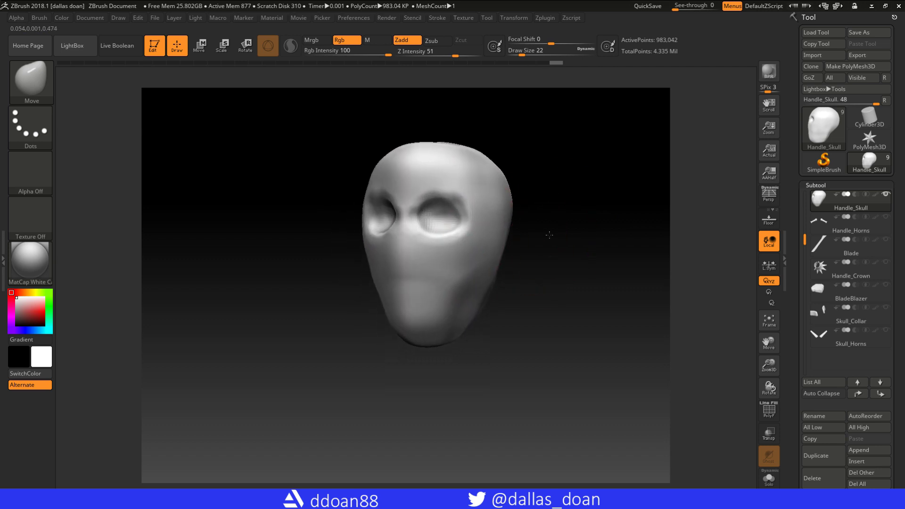
drag(525, 161, 518, 189)
mouse_move(506, 277)
mouse_down()
mouse_move(521, 245)
mouse_move(376, 234)
mouse_up()
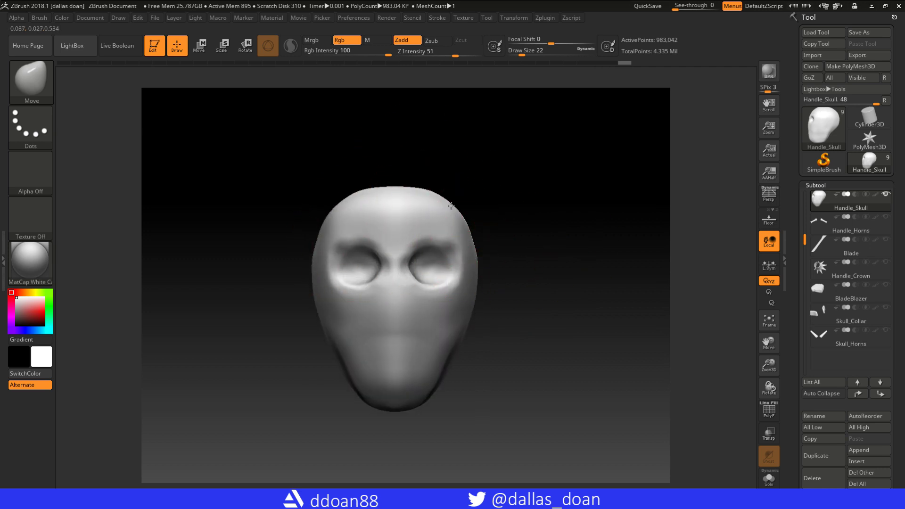
drag(451, 206, 397, 267)
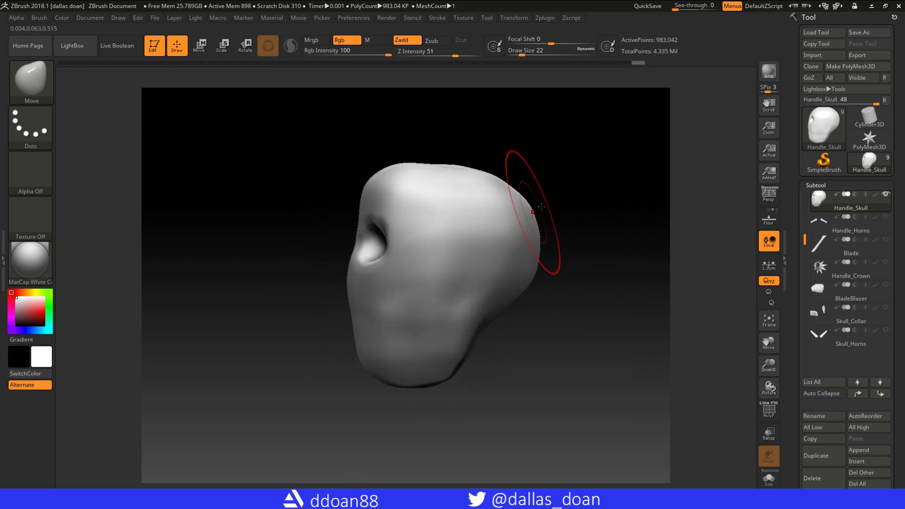
shift+drag(541, 206, 384, 193)
Switch back to the Standard brush and bring up its quick settings.
key(b)
key(s)
key(t)
key(space)
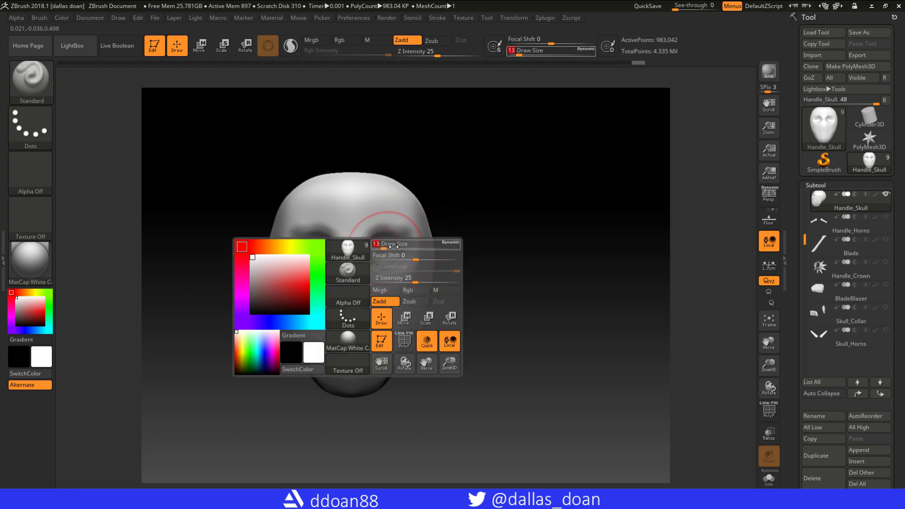
Make all sword subtools visible, frame the whole sword, and zoom into the skull guard.
mouse_move(567, 196)
mouse_down()
mouse_move(418, 174)
mouse_move(447, 219)
mouse_up()
key(f)
shift+click(886, 217)
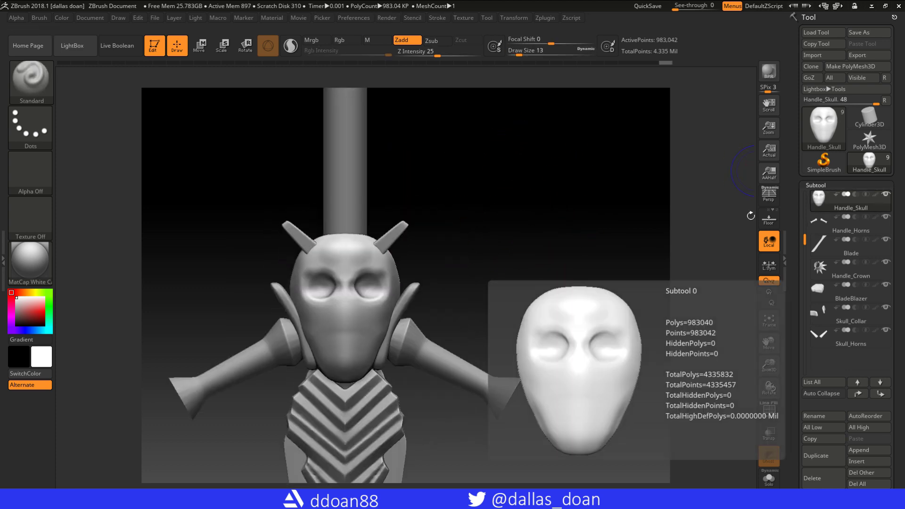
key(f)
mouse_move(538, 204)
mouse_down()
mouse_move(532, 214)
mouse_move(746, 211)
mouse_move(577, 198)
mouse_up()
alt+drag(502, 255, 397, 257)
Sculpt the nose cavity between the eyes with a smaller Standard brush.
key(space)
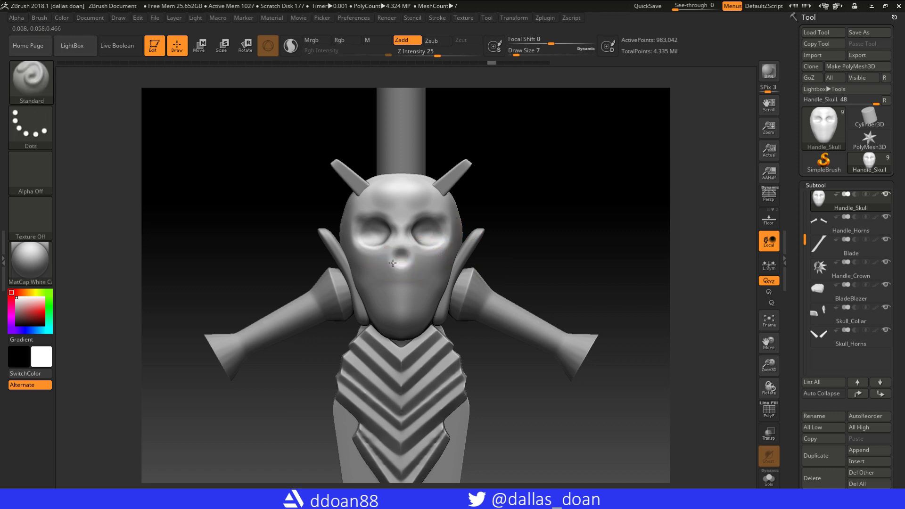
right_drag(394, 265, 406, 216)
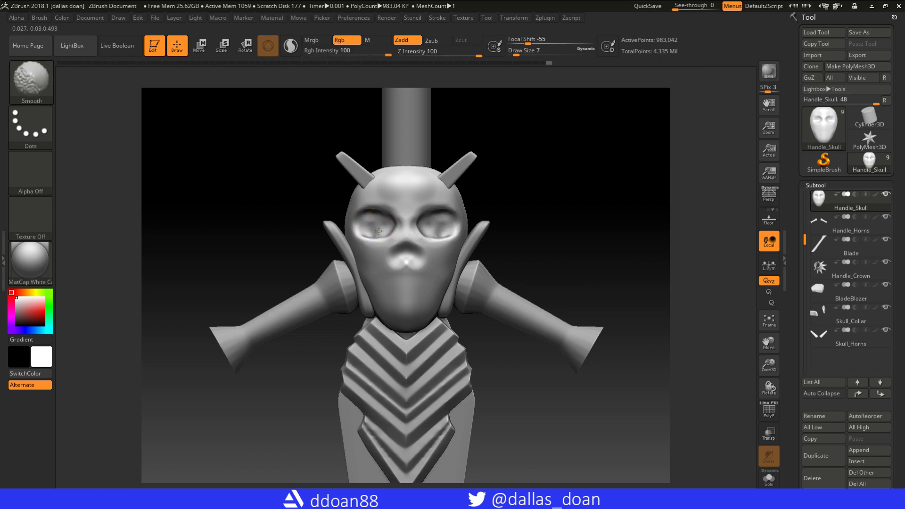
mouse_move(556, 181)
mouse_down()
mouse_move(401, 231)
mouse_move(395, 217)
mouse_move(415, 209)
mouse_up()
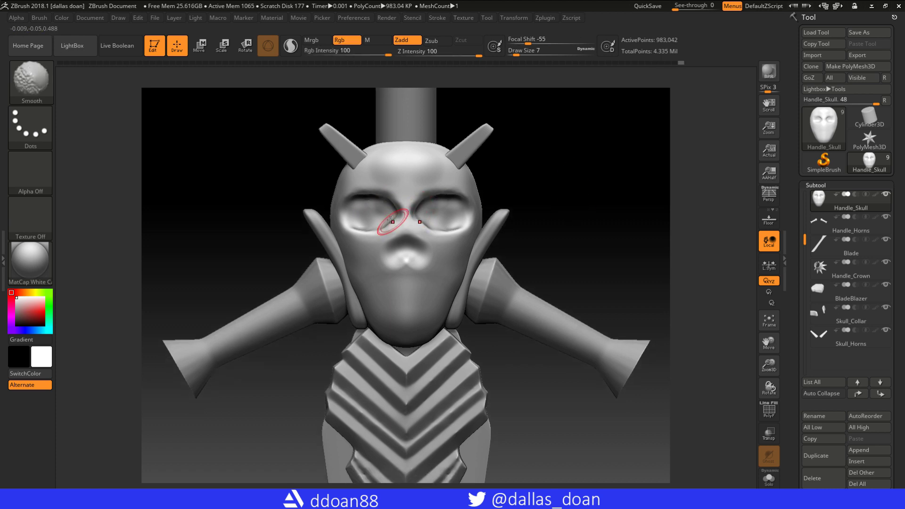
shift+drag(571, 182, 564, 203)
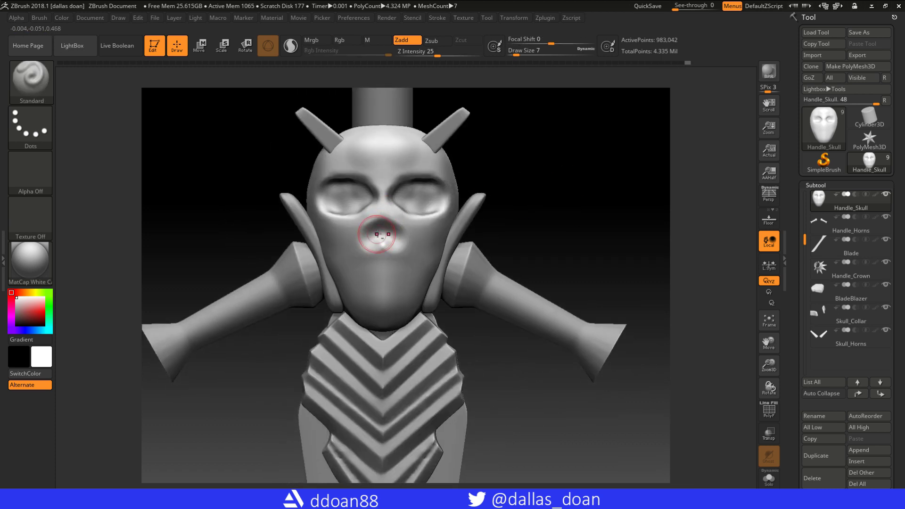
alt+right_drag(372, 278, 367, 257)
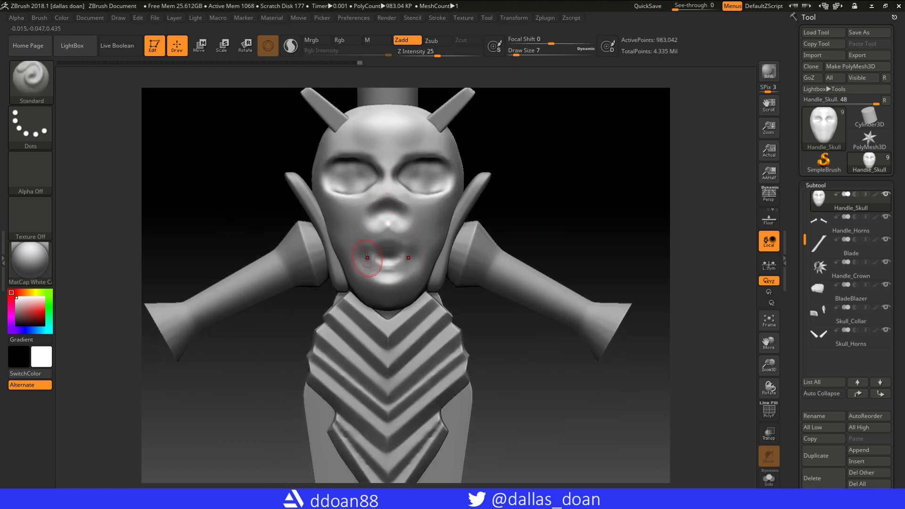
Carve the open mouth with teeth and lips using a fine brush tip.
key(space)
drag(357, 248, 355, 246)
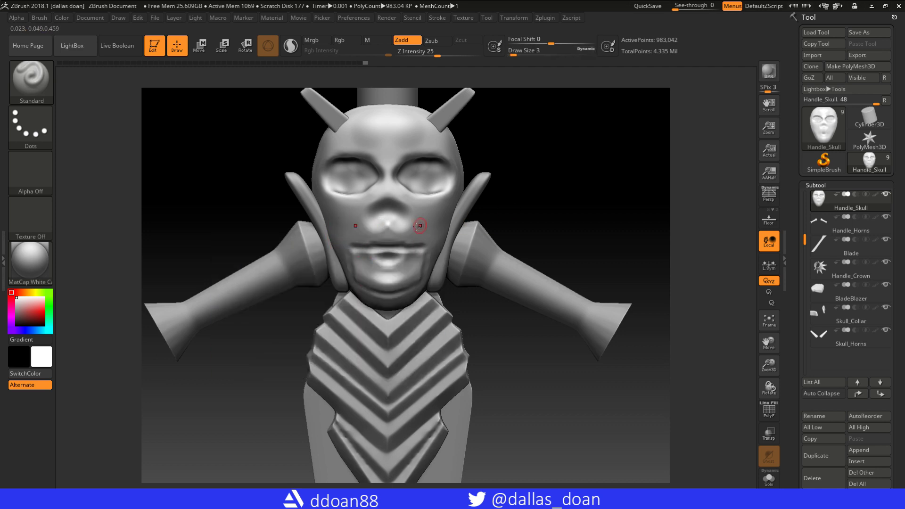
key(space)
drag(377, 261, 381, 263)
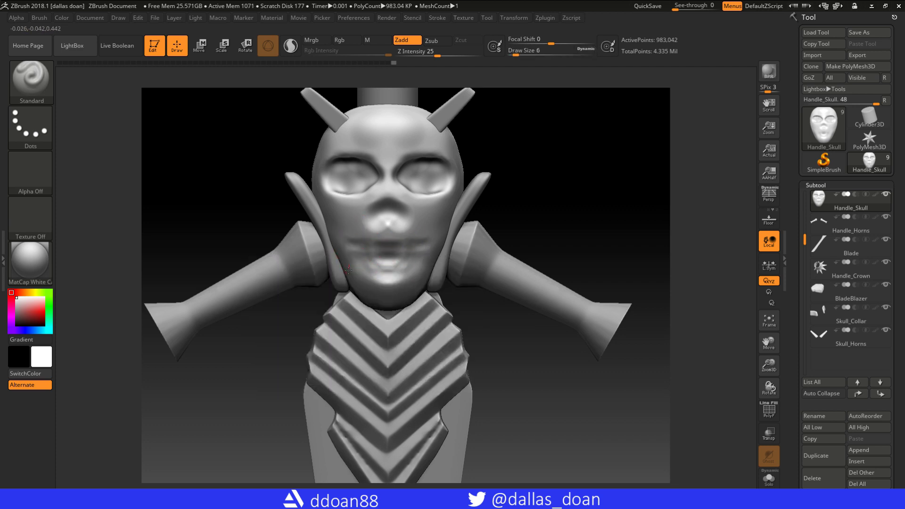
Zoom out and save over Rebellion_Sword.ZTL under the same name.
mouse_move(490, 198)
alt+mouse_down()
mouse_move(507, 192)
mouse_move(485, 172)
mouse_move(514, 208)
alt+mouse_up()
key(ctrl+s)
key(Return)
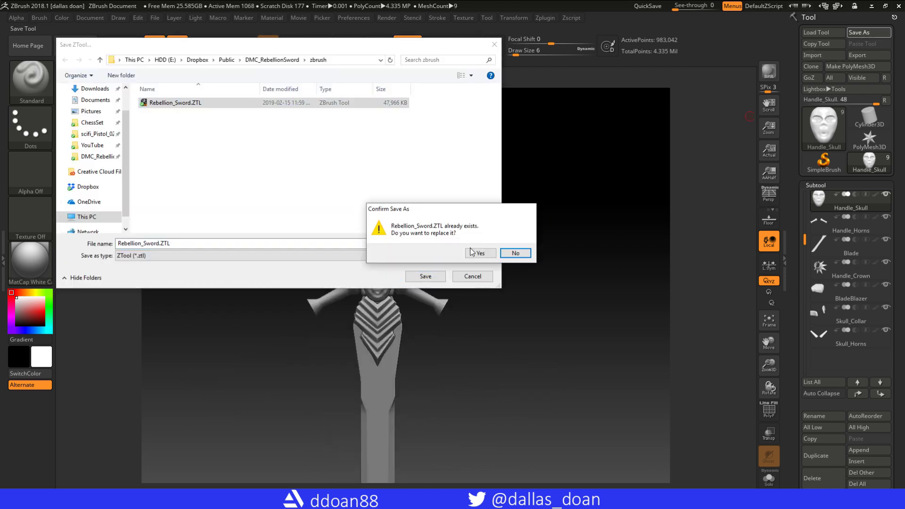
Confirm the overwrite, reload Rebellion_Sword.ZTL and enter Edit mode with the sword framed.
key(Return)
key(ctrl+o)
click(426, 277)
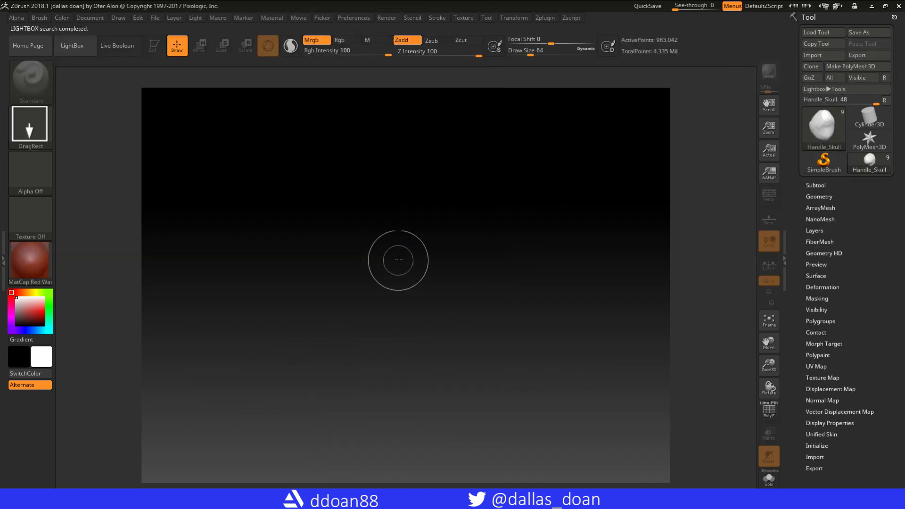
key(t)
key(f)
mouse_move(485, 228)
shift+mouse_down()
mouse_move(523, 200)
mouse_move(216, 278)
shift+mouse_up()
Apply the MatCap Pearl Cavity material and Solo the Handle_Skull subtool.
click(30, 261)
click(576, 208)
alt+drag(576, 208, 565, 197)
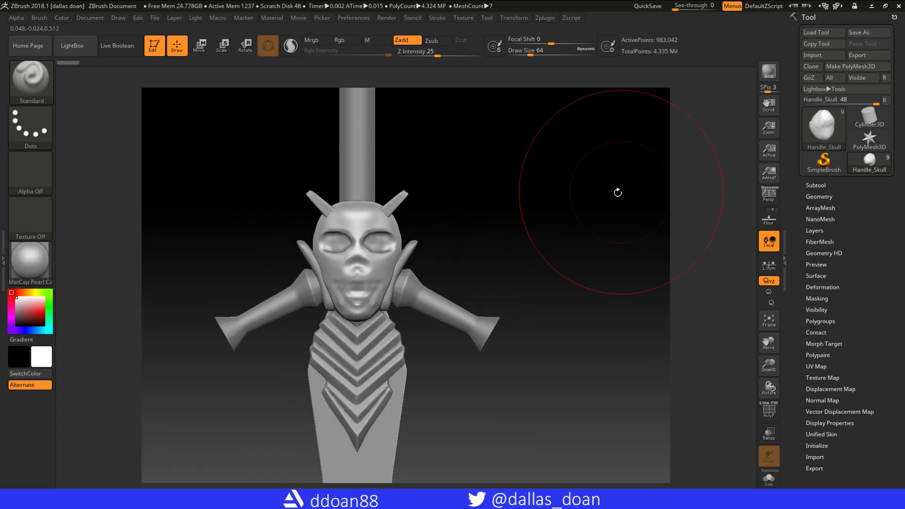
click(815, 185)
shift+click(885, 193)
key(bracketleft)
key(bracketleft)
key(bracketleft)
drag(531, 228, 746, 363)
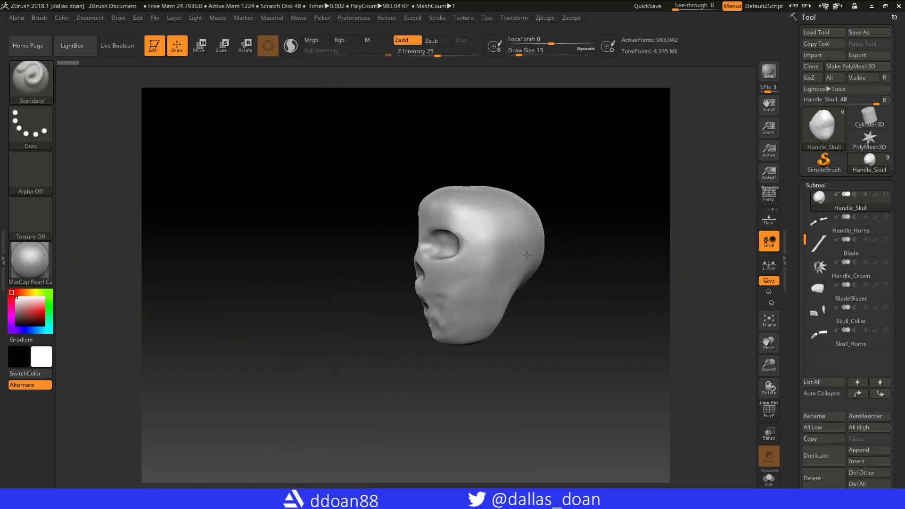
Enlarge the brush, switch to Move, and reshape the cranium while orbiting to its back.
mouse_move(745, 363)
mouse_down()
mouse_move(486, 179)
mouse_move(602, 146)
mouse_move(538, 174)
mouse_move(594, 164)
mouse_up()
key(bracketright)
key(bracketright)
key(b)
key(m)
key(v)
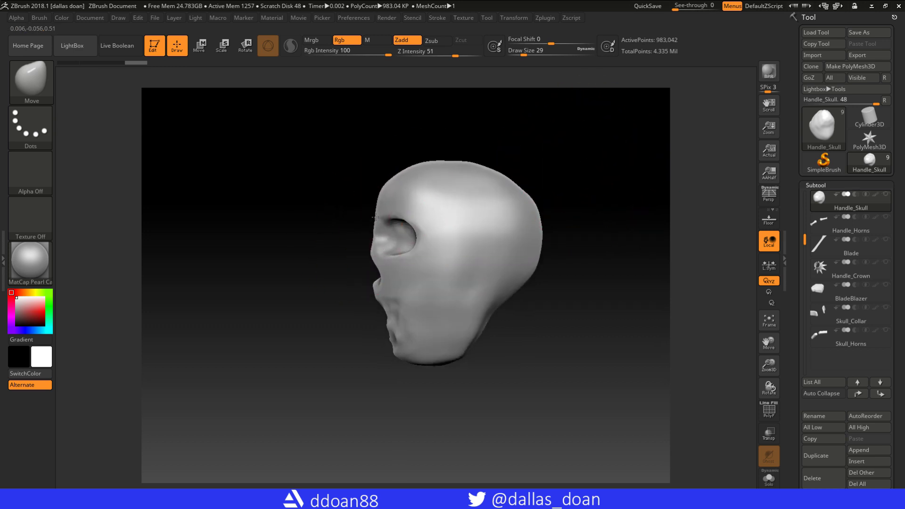
drag(375, 218, 585, 166)
drag(394, 273, 605, 311)
mouse_move(393, 237)
mouse_down()
mouse_move(533, 273)
mouse_move(495, 196)
mouse_move(540, 202)
mouse_move(437, 228)
mouse_move(434, 283)
mouse_move(374, 323)
mouse_move(358, 301)
mouse_move(545, 344)
mouse_move(432, 226)
mouse_up()
key(space)
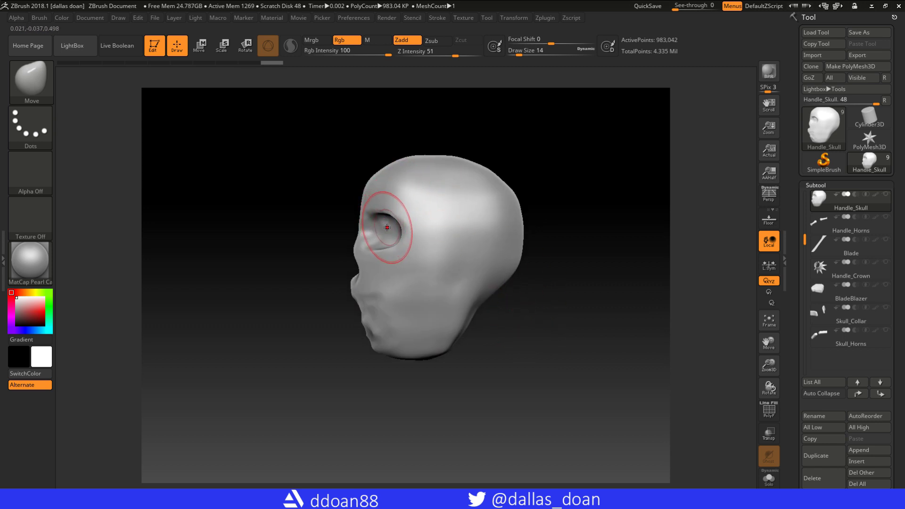
Refine the jaw profile from side and three-quarter views, then show all sword parts.
drag(387, 227, 380, 182)
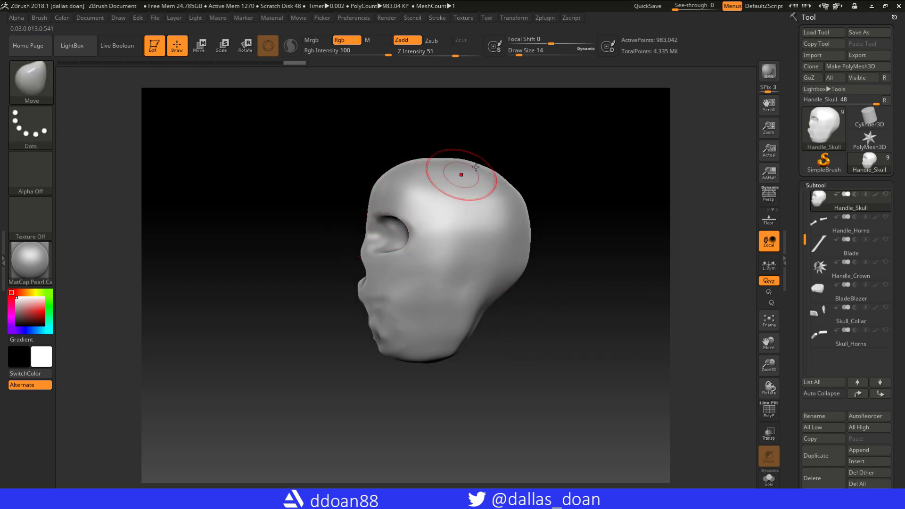
mouse_move(475, 167)
mouse_down()
mouse_move(385, 216)
mouse_move(594, 186)
mouse_move(539, 196)
mouse_move(558, 190)
mouse_move(498, 180)
mouse_up()
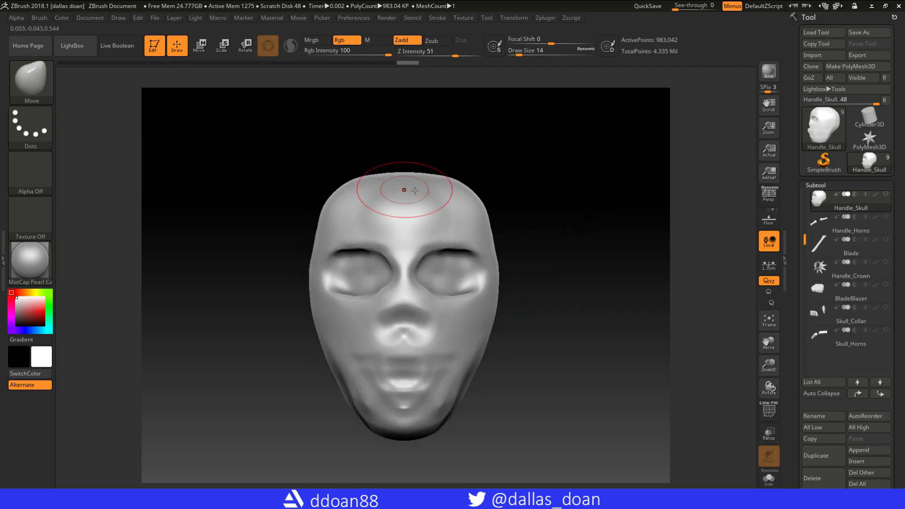
drag(374, 175, 504, 229)
mouse_move(408, 238)
mouse_down()
mouse_move(560, 157)
mouse_move(517, 206)
mouse_up()
drag(804, 238, 805, 195)
shift+click(885, 239)
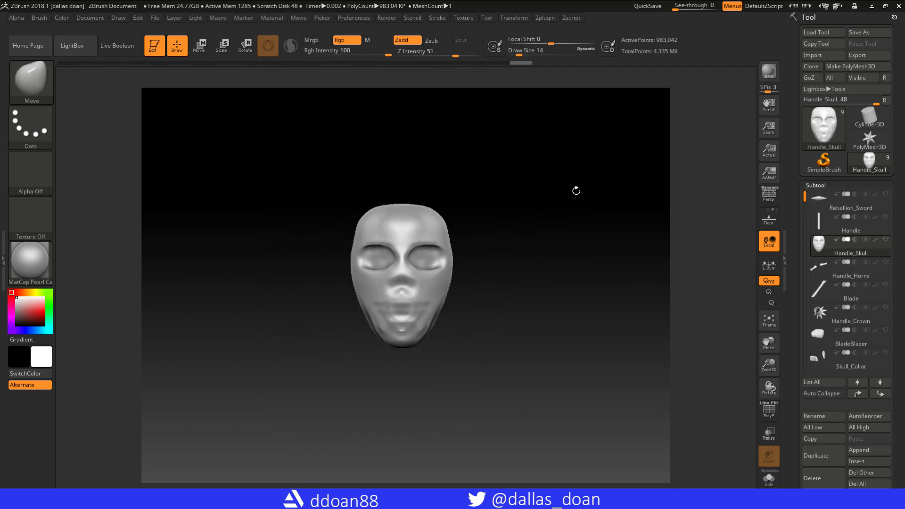
Hide the sword and drop the skull to its lowest subdivision level.
mouse_move(561, 228)
mouse_down()
mouse_move(575, 222)
mouse_move(490, 219)
mouse_move(606, 202)
mouse_move(569, 234)
mouse_move(557, 202)
mouse_move(468, 222)
mouse_up()
shift+click(886, 239)
key(shift+d)
key(shift+d)
key(shift+d)
click(815, 185)
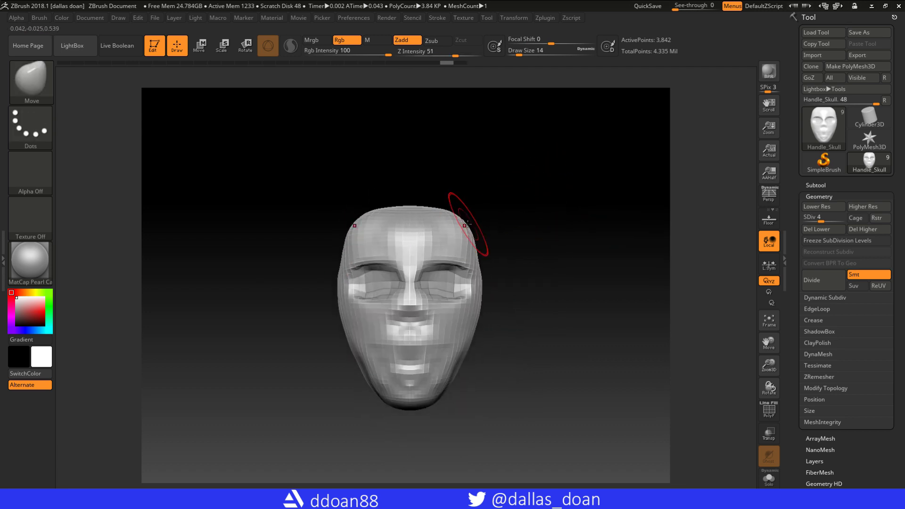
Deepen the eye sockets and brow with a resized Move brush, then return to the highest subdivision.
drag(405, 151, 455, 219)
key(bracketright)
mouse_move(544, 239)
mouse_down()
mouse_move(552, 206)
mouse_move(465, 273)
mouse_move(536, 247)
mouse_move(482, 283)
mouse_move(539, 299)
mouse_move(592, 286)
mouse_move(502, 280)
mouse_up()
key(space)
alt+drag(390, 215, 418, 218)
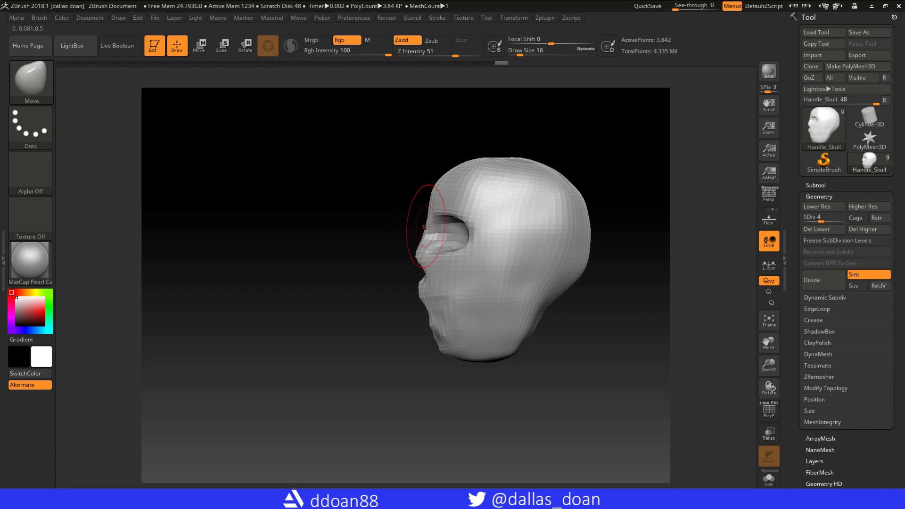
drag(423, 221, 338, 299)
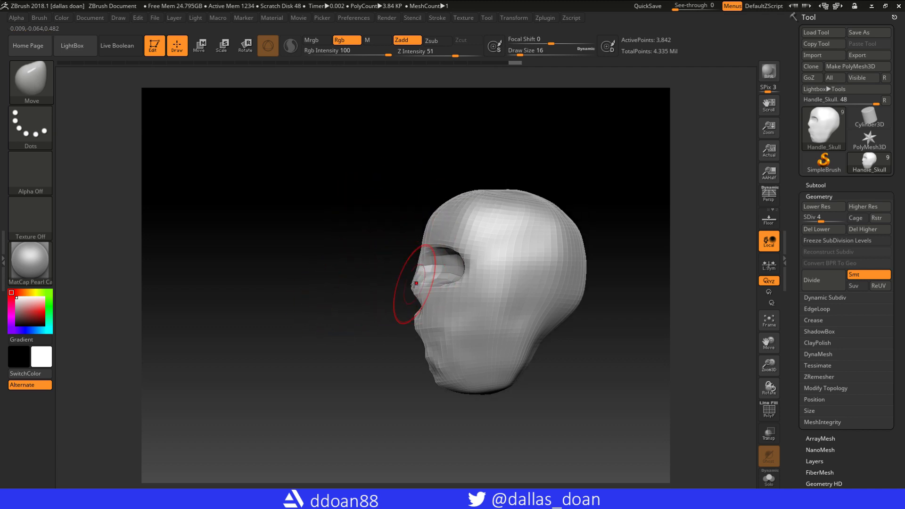
drag(415, 284, 418, 263)
key(d)
key(d)
key(d)
mouse_move(580, 208)
mouse_down()
mouse_move(567, 198)
mouse_move(469, 309)
mouse_move(380, 357)
mouse_move(416, 301)
mouse_move(445, 275)
mouse_move(440, 281)
mouse_move(553, 253)
mouse_move(477, 227)
mouse_up()
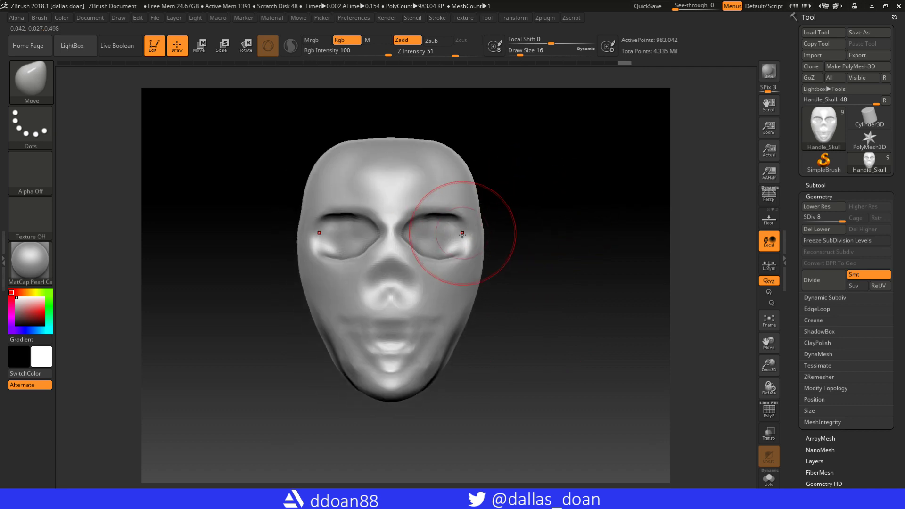
Zoom out, frame the full sword from the Subtool list, then Solo the skull again.
alt+drag(464, 262, 561, 267)
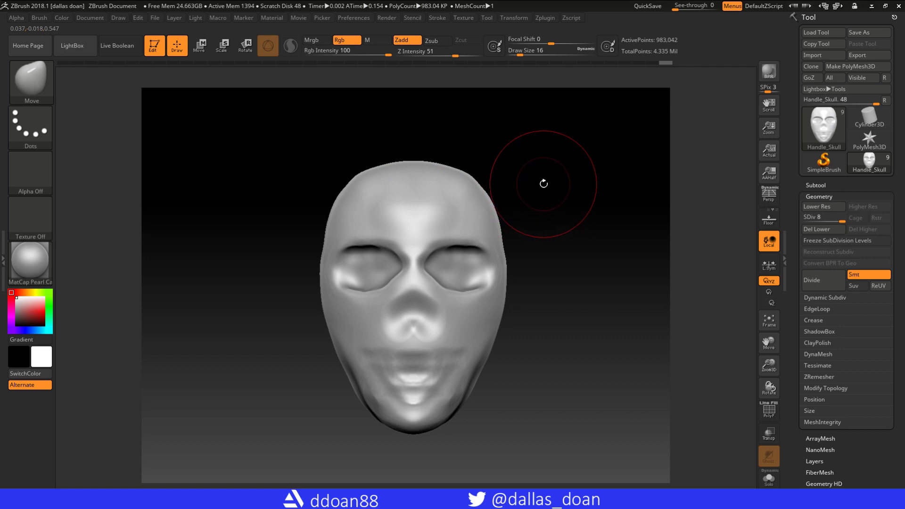
right_drag(451, 202, 468, 202)
ctrl+right_drag(644, 180, 518, 185)
click(813, 185)
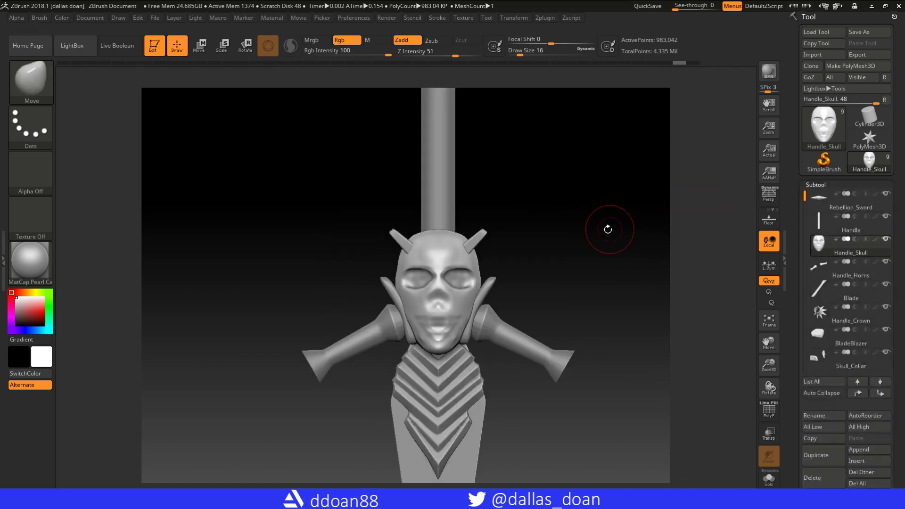
key(f)
mouse_move(519, 232)
right_down()
mouse_move(569, 254)
mouse_move(402, 200)
mouse_move(545, 225)
mouse_move(518, 236)
right_up()
ctrl+shift+click(401, 199)
Turn the skull to a closer left profile and reduce the brush size.
mouse_move(518, 236)
ctrl+right_down()
mouse_move(420, 248)
mouse_move(471, 245)
mouse_move(299, 233)
mouse_move(571, 197)
mouse_move(566, 238)
mouse_move(424, 283)
mouse_move(333, 334)
mouse_move(343, 303)
mouse_move(313, 338)
mouse_move(404, 303)
mouse_move(433, 336)
mouse_move(336, 353)
mouse_move(469, 299)
ctrl+right_up()
key(s)
key(s)
mouse_move(415, 293)
right_down()
mouse_move(424, 301)
mouse_move(368, 339)
right_up()
key(space)
Select the Move brush, step down a subdivision level, then return to the highest.
key(b)
key(m)
key(v)
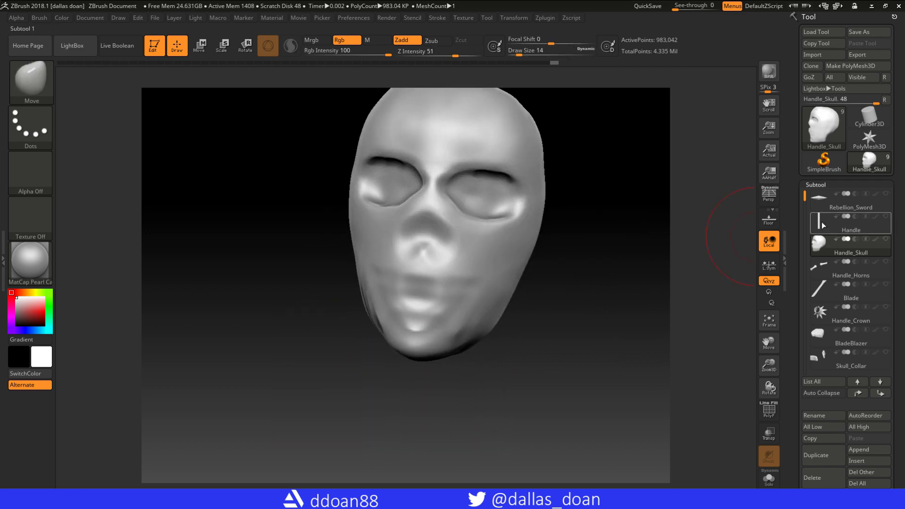
click(816, 185)
click(817, 206)
mouse_move(525, 303)
mouse_down()
mouse_move(357, 362)
mouse_move(319, 317)
mouse_up()
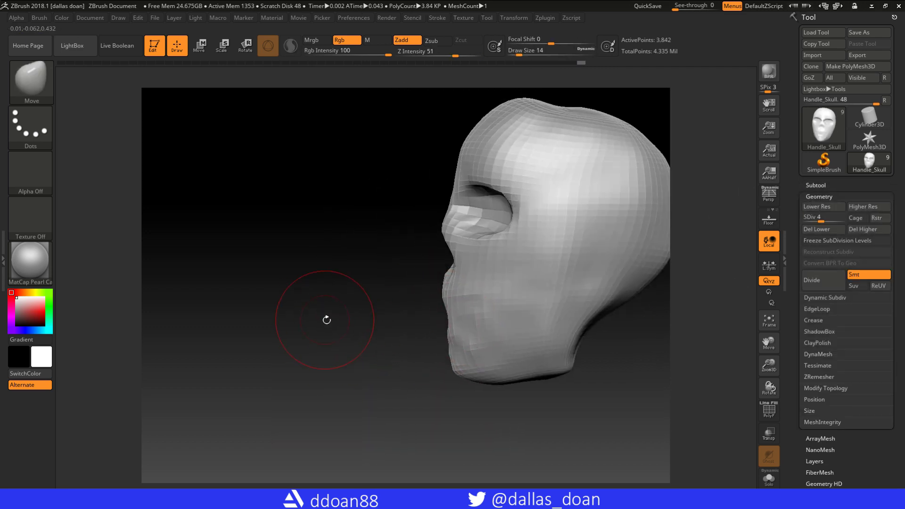
mouse_move(359, 325)
mouse_down()
mouse_move(566, 277)
mouse_move(545, 237)
mouse_move(558, 214)
mouse_up()
key(d)
key(d)
key(d)
Sculpt a sharper nasal cavity with a tiny Standard brush at low Z Intensity.
key(space)
key(b)
key(s)
key(t)
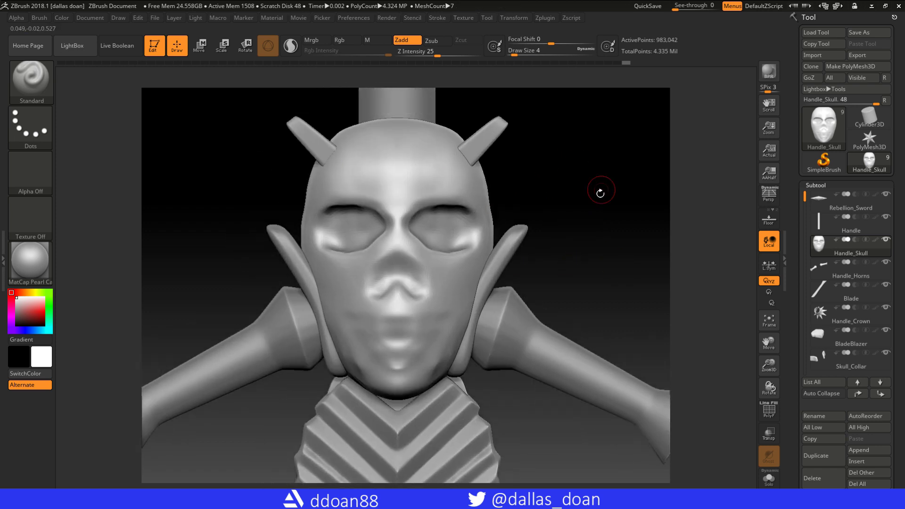
mouse_move(516, 191)
mouse_down()
mouse_move(559, 202)
mouse_move(495, 221)
mouse_up()
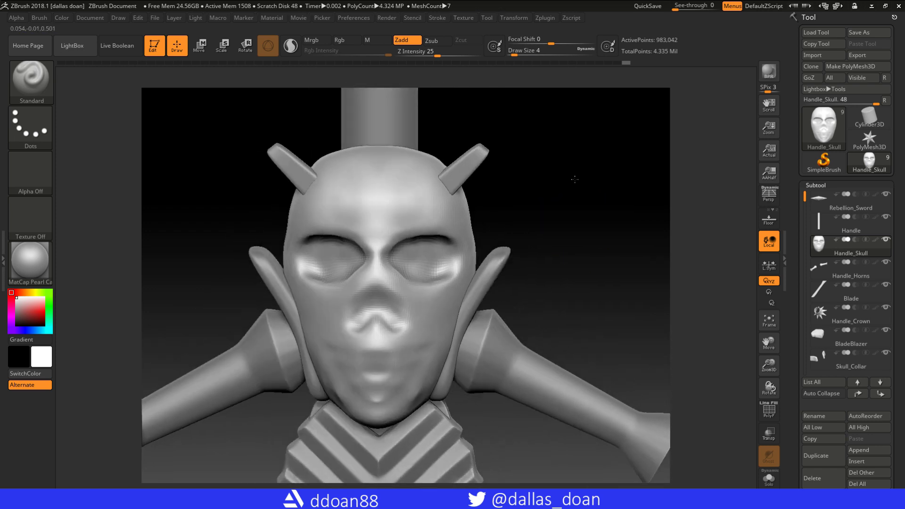
Flatten the planes around the mouth, check them on the whole sword, and solo the skull.
key(b)
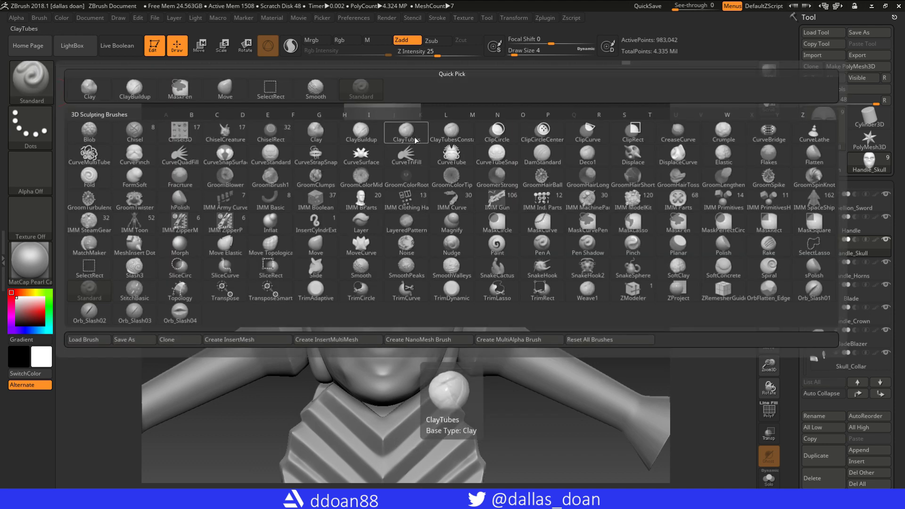
click(445, 383)
drag(571, 248, 398, 315)
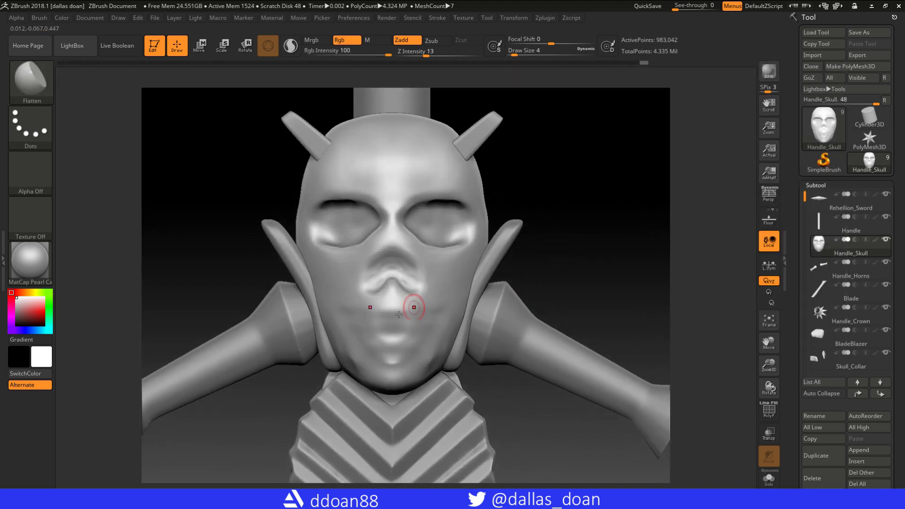
mouse_move(559, 224)
mouse_down()
mouse_move(536, 230)
mouse_move(546, 154)
mouse_move(532, 214)
mouse_move(544, 207)
mouse_move(539, 222)
mouse_move(557, 192)
mouse_move(543, 180)
mouse_move(610, 172)
mouse_move(571, 183)
mouse_up()
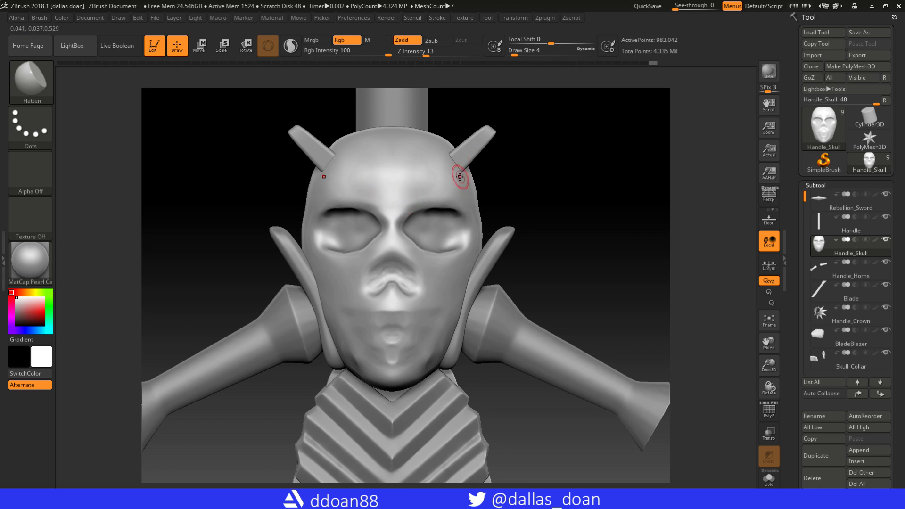
alt+drag(514, 183, 523, 203)
shift+click(886, 239)
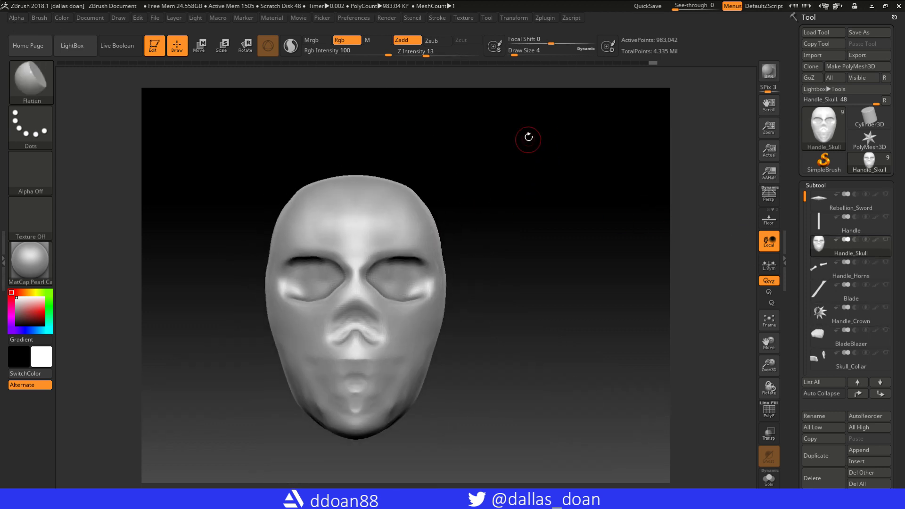
With the SnakeHook brush, try pulling horns from the head top, undoing and resizing the brush.
key(b)
key(s)
key(h)
drag(429, 201, 475, 182)
key(ctrl+z)
key(space)
drag(400, 212, 474, 169)
key(ctrl+z)
key(space)
mouse_move(392, 208)
mouse_down()
mouse_move(474, 156)
mouse_move(521, 192)
mouse_move(528, 151)
mouse_move(425, 177)
mouse_up()
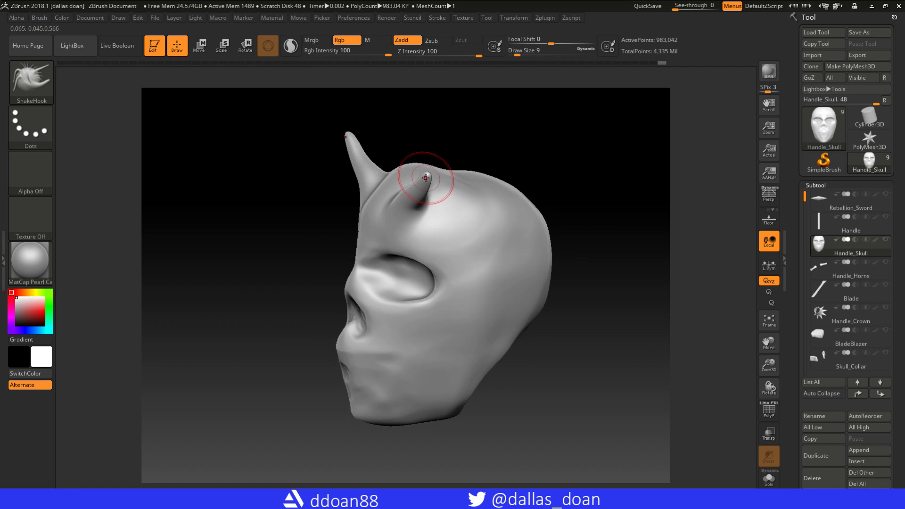
With a larger brush, pull two symmetric horns out of the skull top from a side view.
mouse_move(546, 171)
mouse_down()
mouse_move(572, 202)
mouse_move(514, 208)
mouse_up()
key(ctrl+z)
key(space)
drag(390, 210, 396, 210)
right_drag(353, 213, 356, 224)
drag(356, 224, 370, 124)
mouse_move(529, 207)
mouse_down()
mouse_move(572, 204)
mouse_move(421, 178)
mouse_move(542, 208)
mouse_up()
Lengthen the horns, then switch to the Move brush to refine their shape.
mouse_move(371, 191)
mouse_down()
mouse_move(401, 126)
mouse_move(481, 192)
mouse_up()
key(ctrl+z)
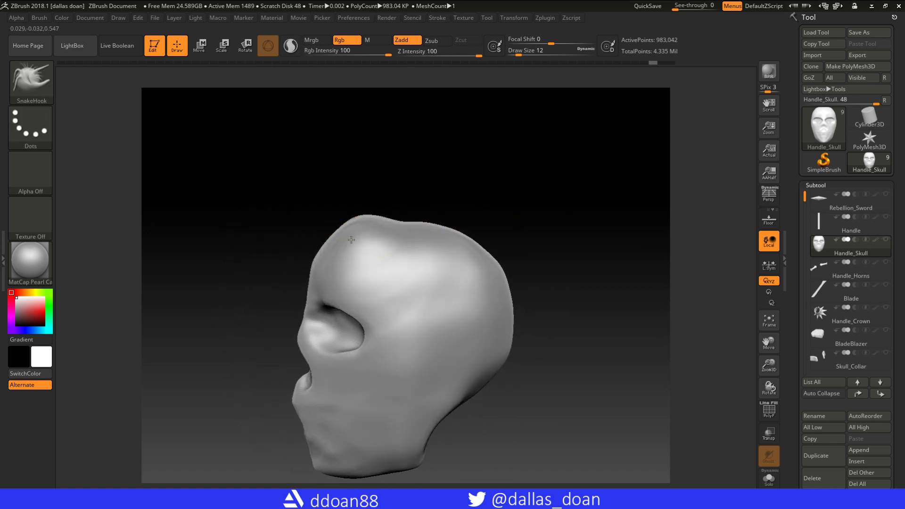
drag(382, 199, 411, 172)
mouse_move(538, 210)
mouse_down()
mouse_move(495, 222)
mouse_move(468, 204)
mouse_move(523, 185)
mouse_move(376, 212)
mouse_move(499, 200)
mouse_move(525, 188)
mouse_up()
key(b)
key(m)
key(v)
Freeze the subdivision levels in Geometry and DynaMesh the horned skull at an adjusted resolution.
key(f)
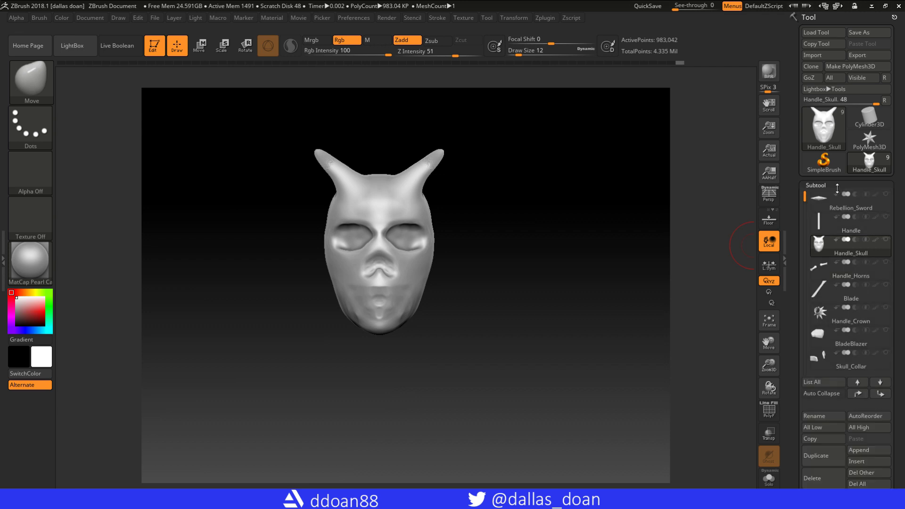
click(820, 185)
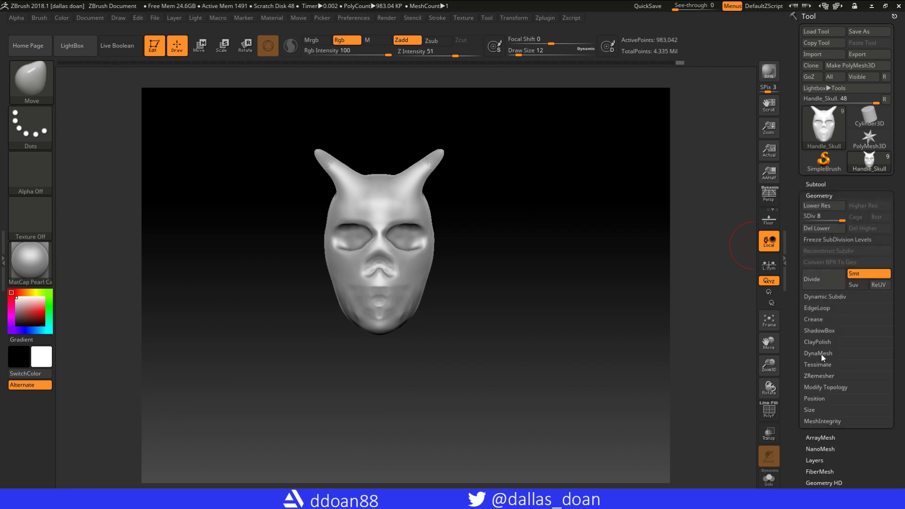
click(841, 239)
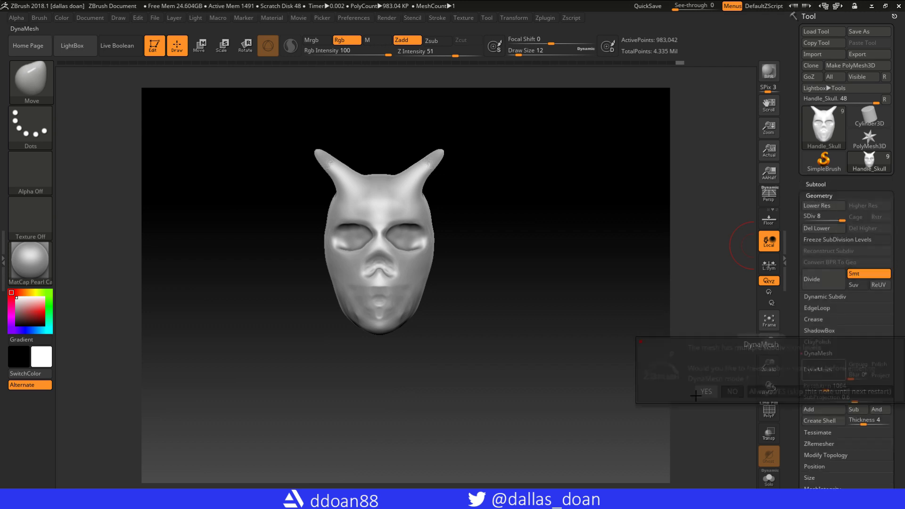
key(ctrl+z)
click(818, 369)
drag(826, 387, 821, 390)
mouse_move(522, 262)
mouse_down()
mouse_move(550, 196)
mouse_move(603, 186)
mouse_up()
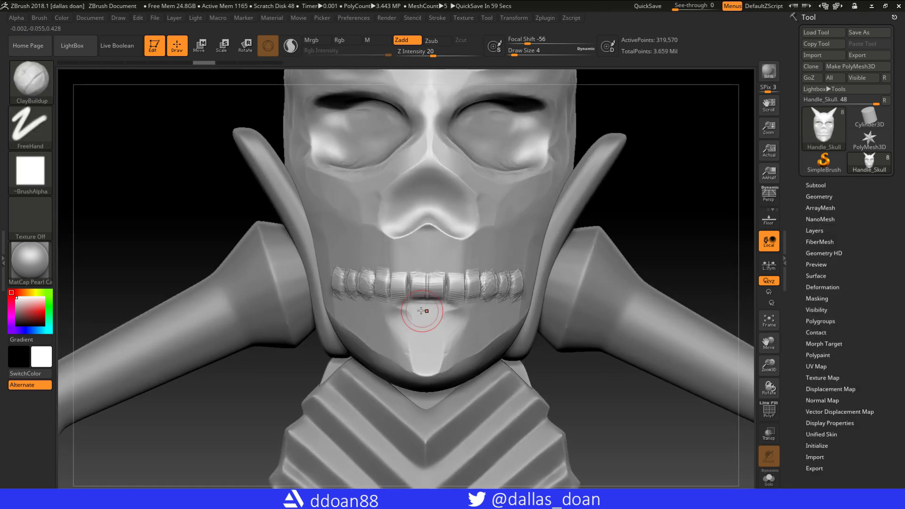
Sculpt a row of lower teeth, build up the chin, and smooth the teeth.
drag(416, 319, 394, 323)
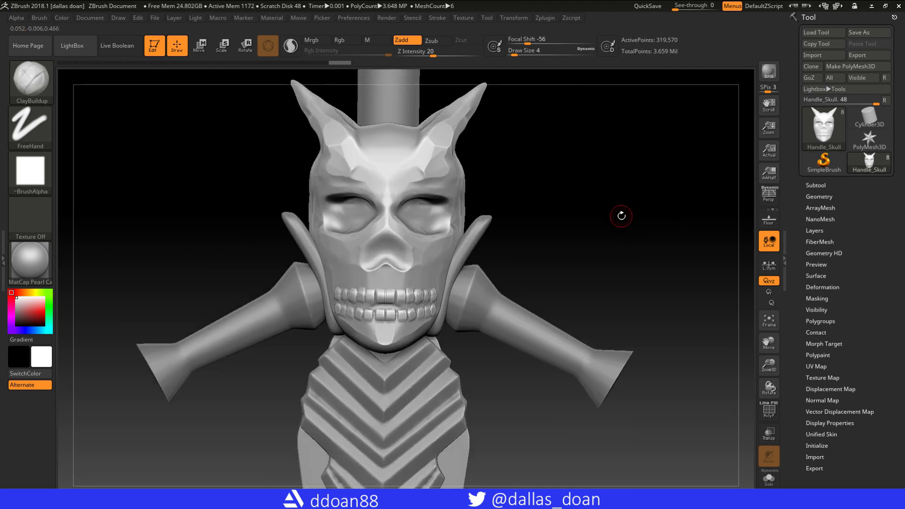
drag(620, 219, 373, 270)
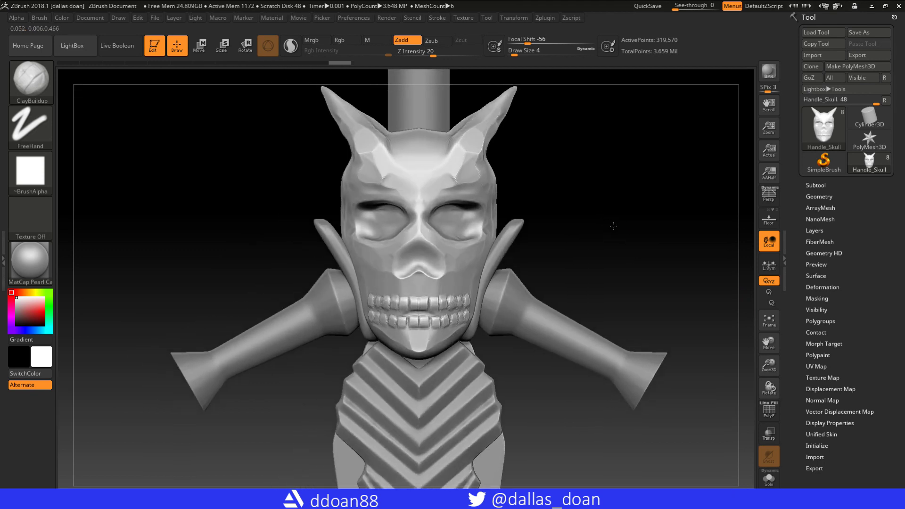
mouse_move(636, 222)
mouse_down()
mouse_move(390, 278)
mouse_move(414, 278)
mouse_up()
mouse_move(454, 277)
right_down()
mouse_move(415, 231)
mouse_move(684, 208)
mouse_move(434, 330)
right_up()
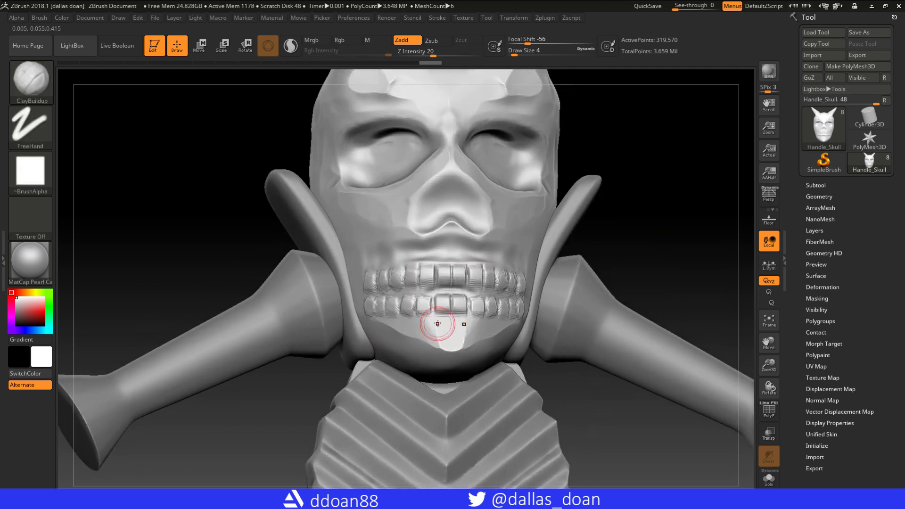
drag(379, 325, 445, 330)
right_drag(446, 330, 377, 254)
shift+drag(414, 271, 478, 268)
mouse_move(478, 269)
right_down()
mouse_move(379, 284)
mouse_move(632, 226)
mouse_move(381, 305)
right_up()
Build and smooth a band along the upper lip, smooth the chin jawline, and shrink the brush.
right_drag(414, 259, 418, 249)
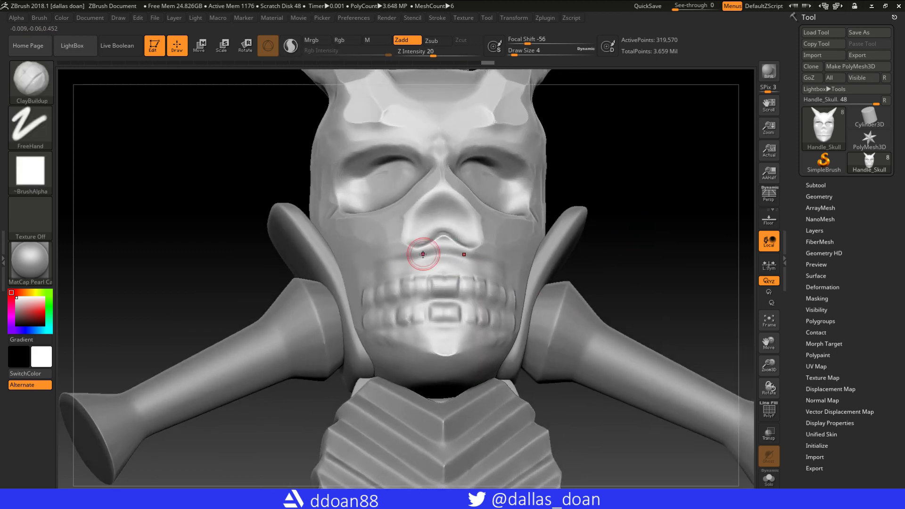
shift+drag(429, 263, 511, 267)
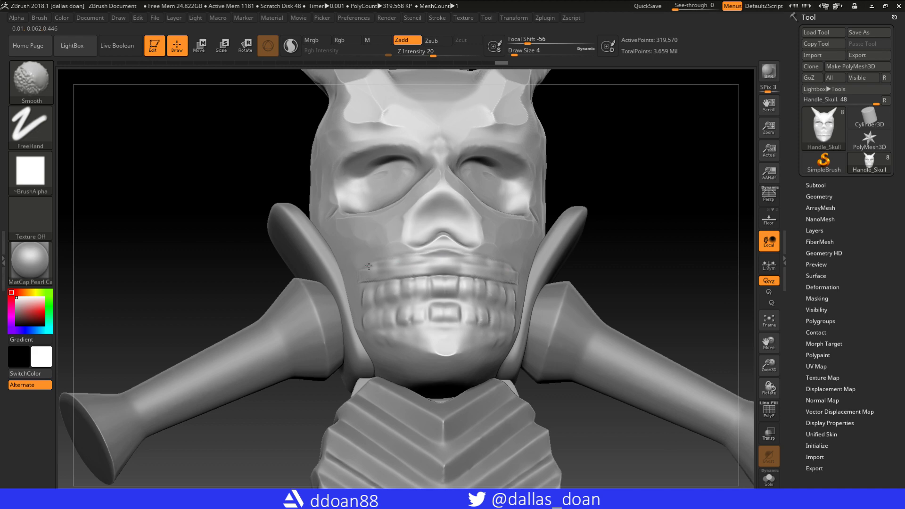
mouse_move(608, 226)
right_down()
mouse_move(551, 248)
mouse_move(633, 232)
mouse_move(578, 223)
mouse_move(637, 247)
right_up()
ctrl+right_drag(434, 307, 475, 276)
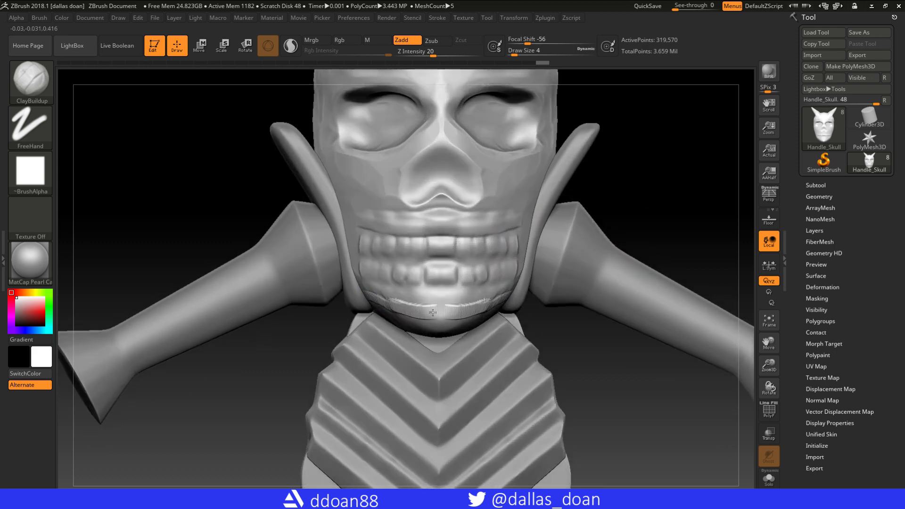
shift+drag(432, 313, 497, 304)
right_drag(388, 307, 482, 211)
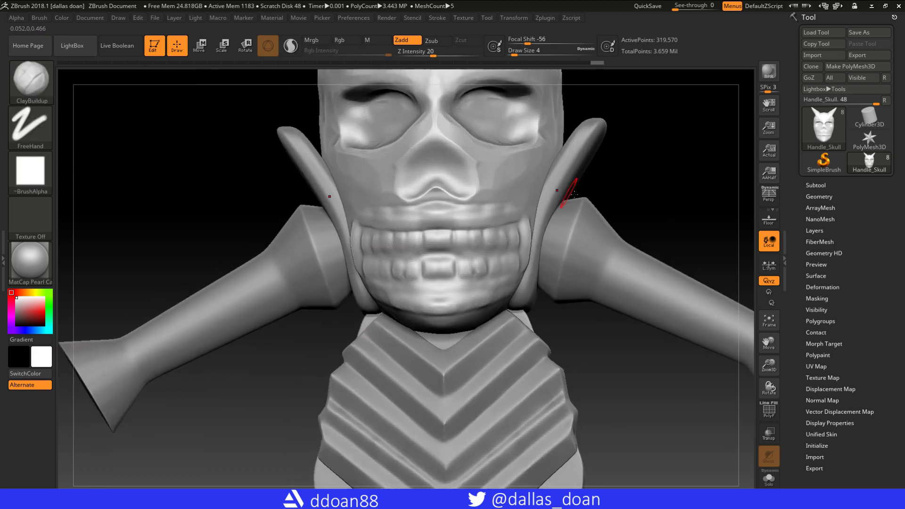
mouse_move(288, 265)
right_down()
mouse_move(589, 191)
mouse_move(556, 195)
right_up()
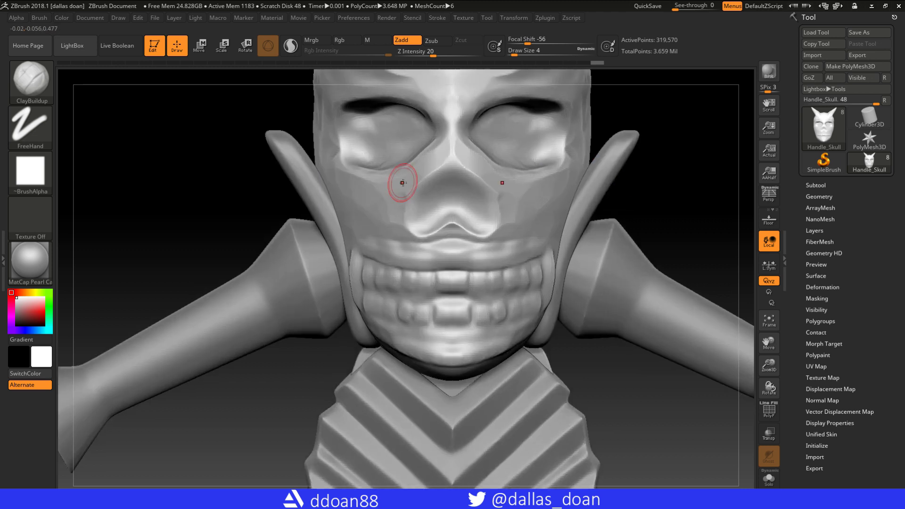
key(space)
Carve symmetric lines beside the nose up to the bridge, plus creases over both brows.
mouse_move(443, 162)
mouse_down()
mouse_move(409, 191)
mouse_move(403, 217)
mouse_up()
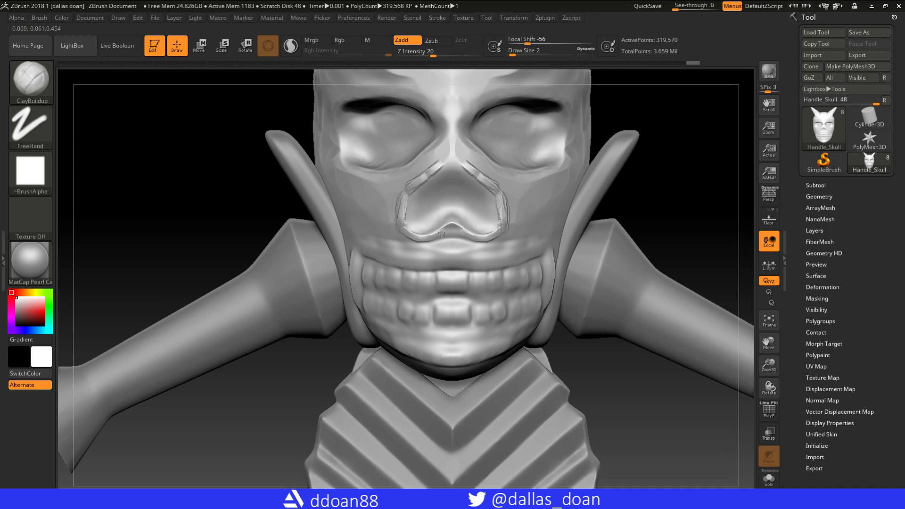
right_drag(444, 231, 560, 189)
mouse_move(435, 190)
mouse_down()
mouse_move(442, 209)
mouse_move(394, 268)
mouse_up()
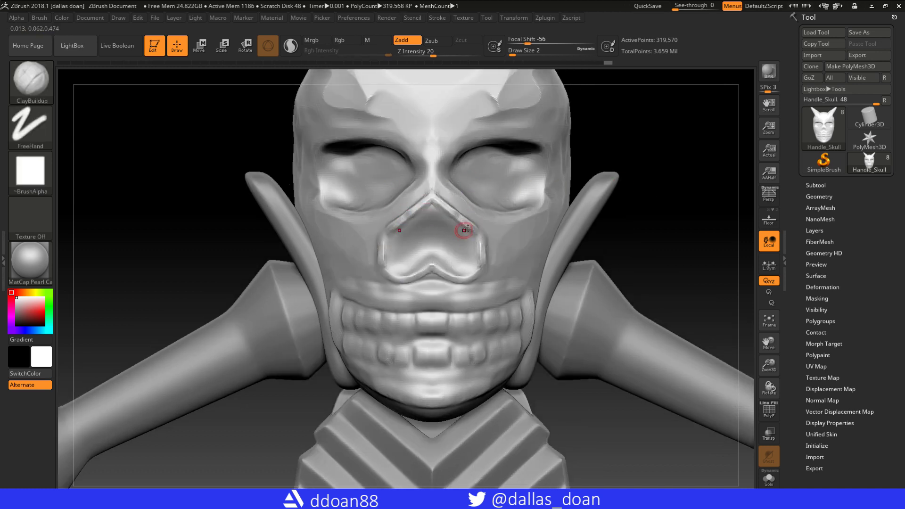
right_drag(626, 202, 554, 186)
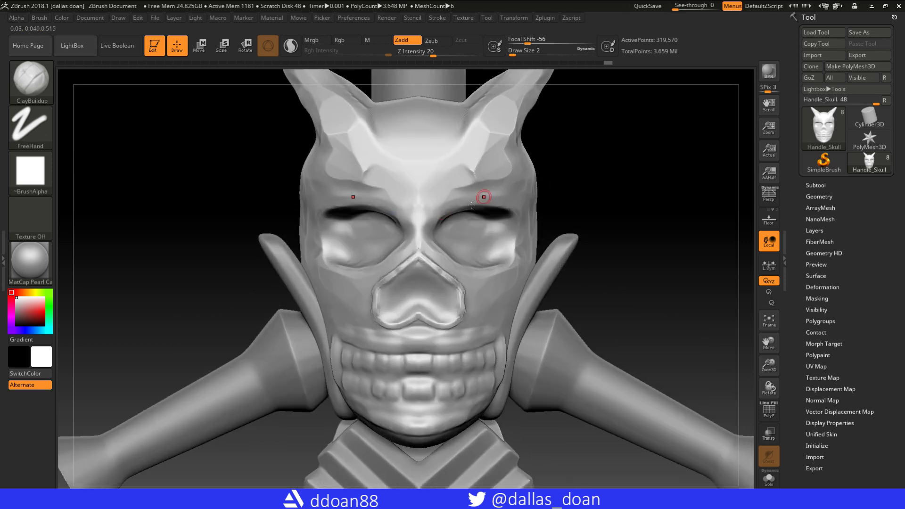
drag(394, 207, 417, 227)
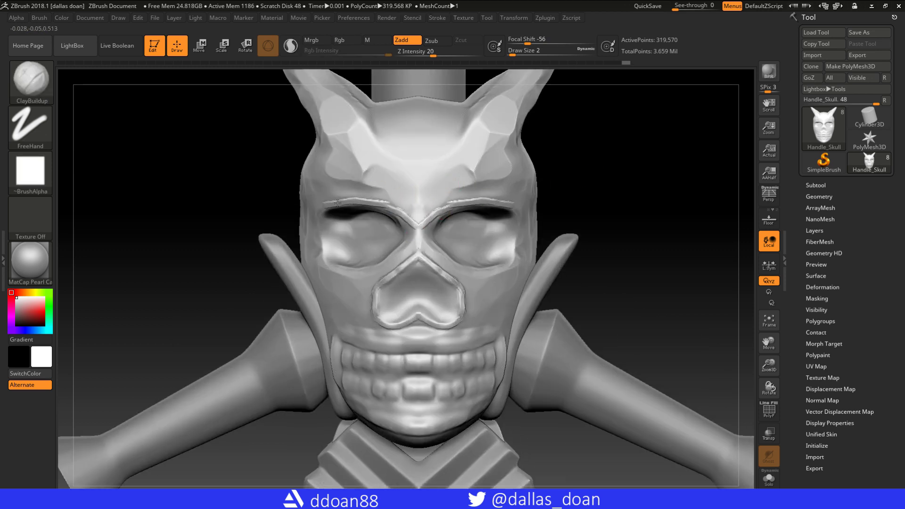
drag(379, 204, 390, 206)
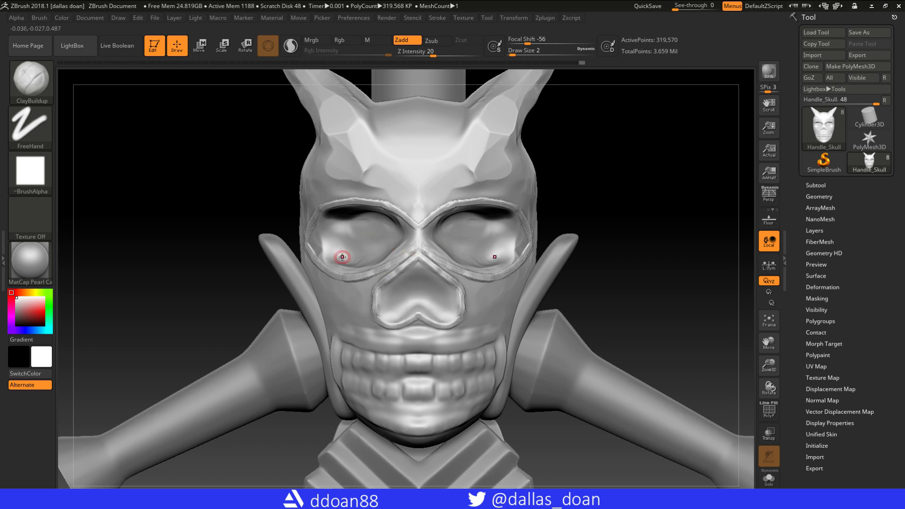
Smooth the area below the eye rims and undo the split front-tooth strokes.
mouse_move(364, 289)
shift+mouse_down()
mouse_move(330, 280)
mouse_move(518, 212)
mouse_move(582, 239)
shift+mouse_up()
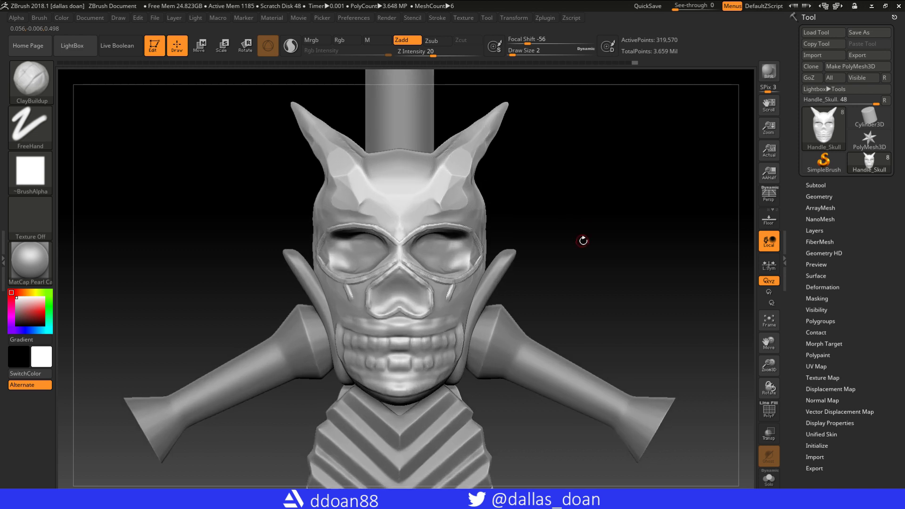
mouse_move(491, 186)
mouse_down()
mouse_move(587, 208)
mouse_move(618, 235)
mouse_move(412, 312)
mouse_up()
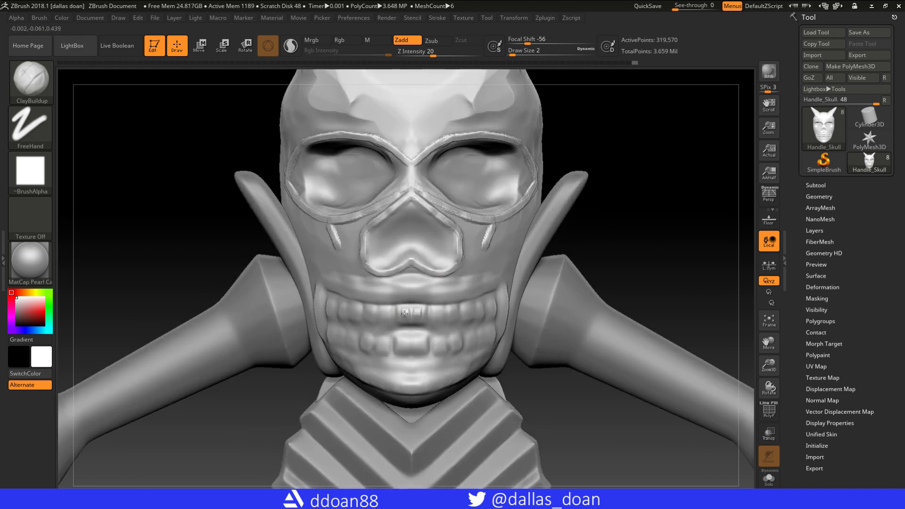
key(ctrl+z)
key(ctrl+z)
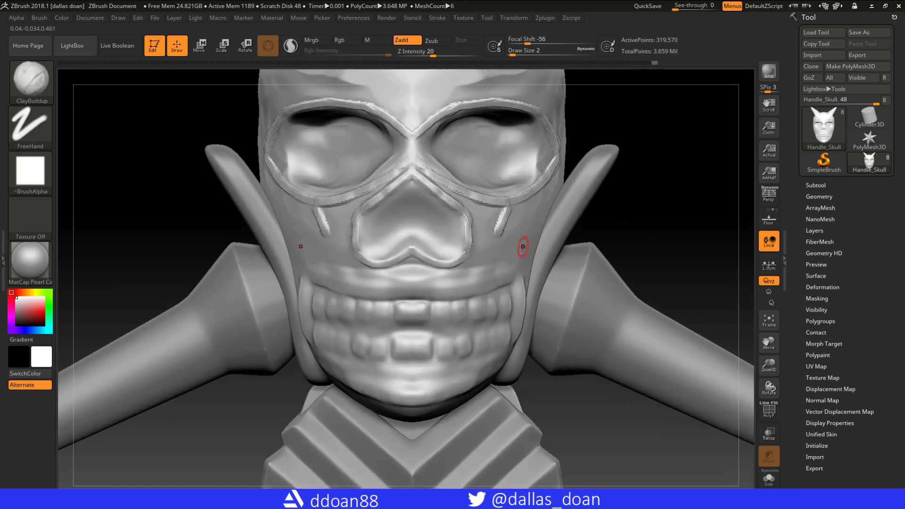
key(space)
Switch to the DamStandard carving brush for cutting tooth gaps.
drag(610, 241, 395, 305)
key(b)
key(s)
key(t)
key(ctrl+z)
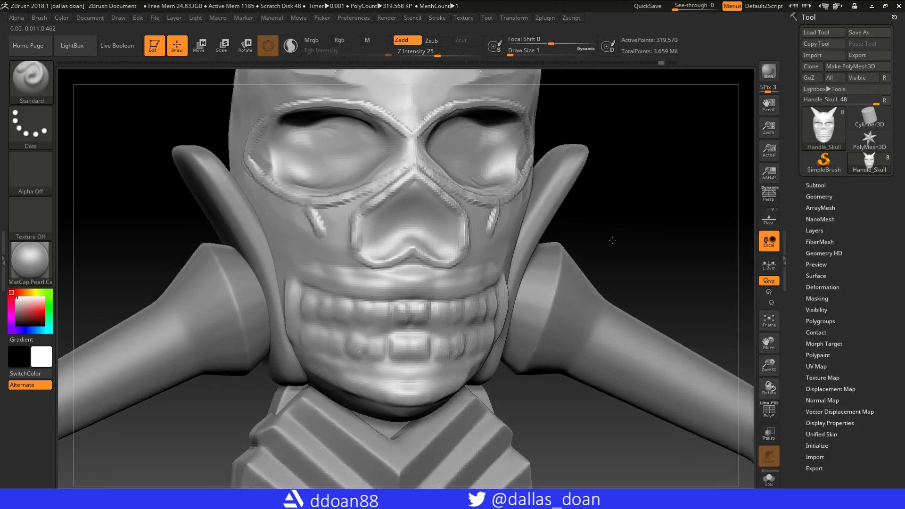
key(b)
key(d)
key(s)
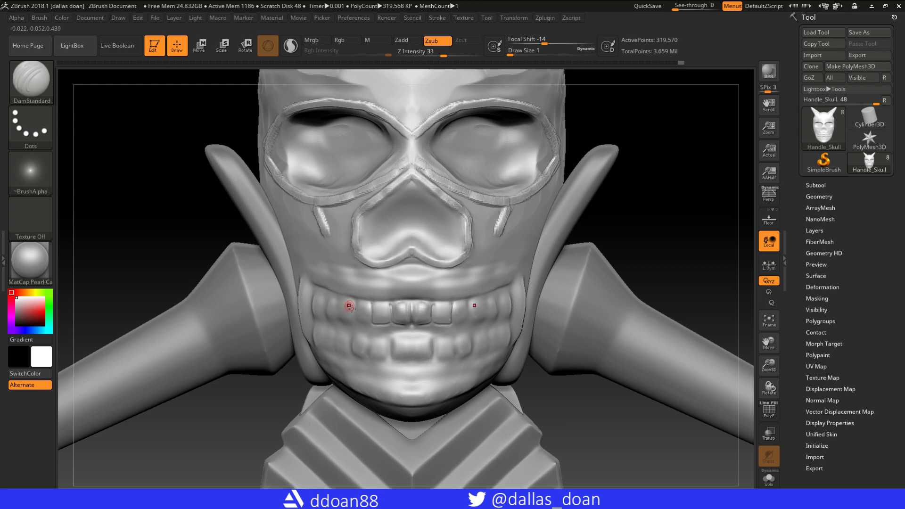
Cut gaps between the upper and lower teeth, checking from several angles and the full sword.
drag(508, 270, 338, 300)
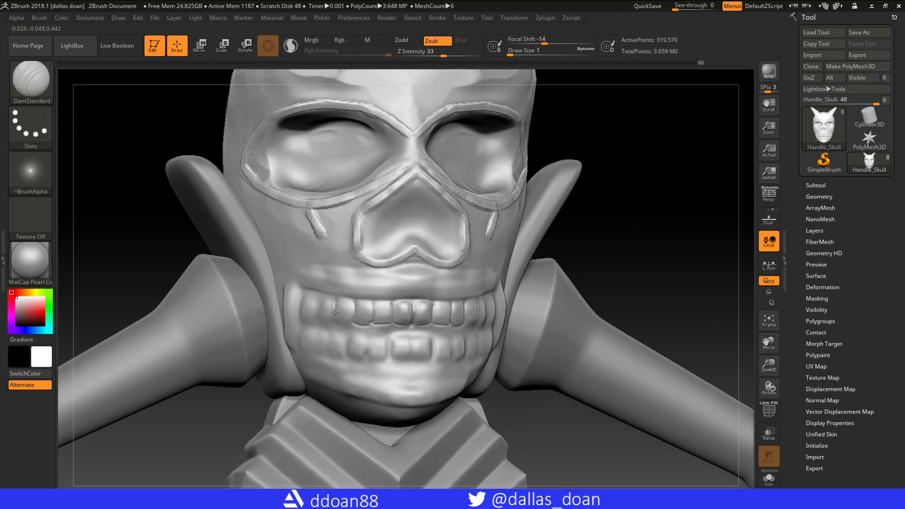
mouse_move(613, 236)
shift+mouse_down()
mouse_move(655, 229)
mouse_move(443, 325)
shift+mouse_up()
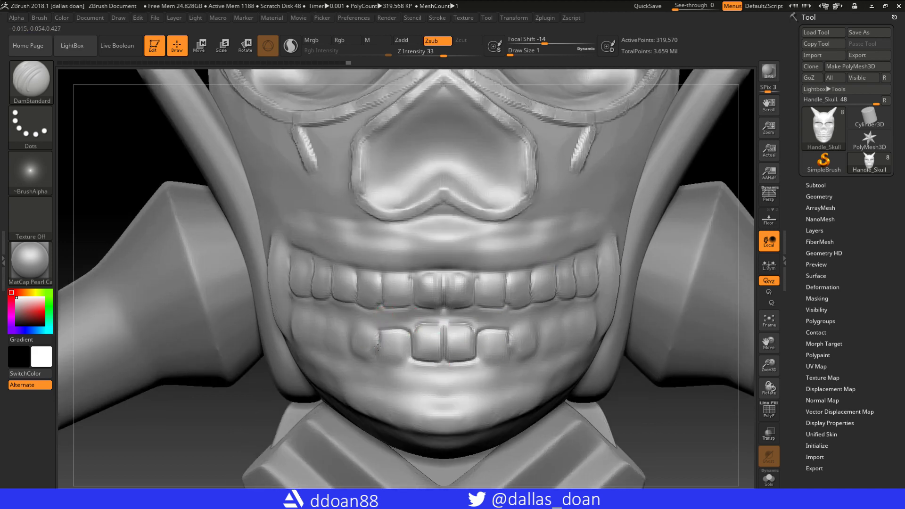
right_drag(217, 422, 301, 325)
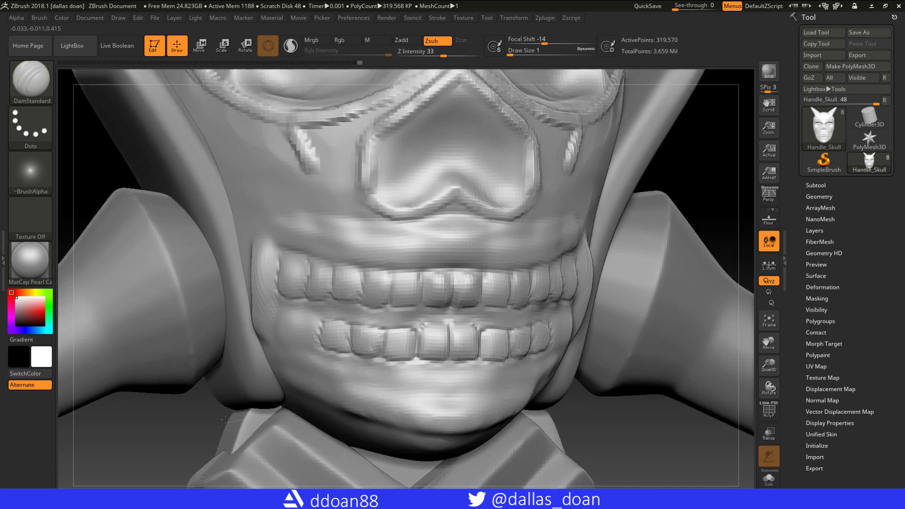
key(f)
alt+drag(630, 302, 630, 236)
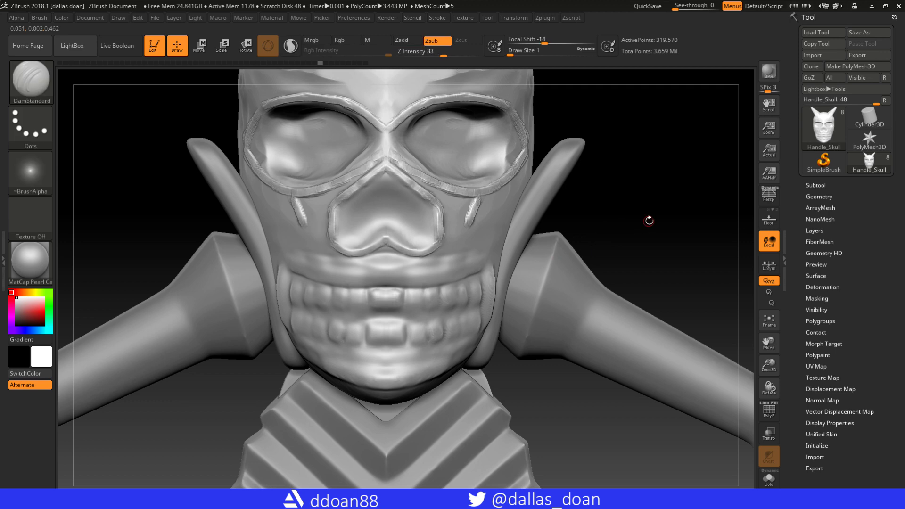
key(f)
mouse_move(573, 262)
mouse_down()
mouse_move(589, 215)
mouse_move(404, 172)
mouse_up()
Flatten planes on the skull's side with the OrbFlatten_Edge brush.
key(b)
key(o)
key(f)
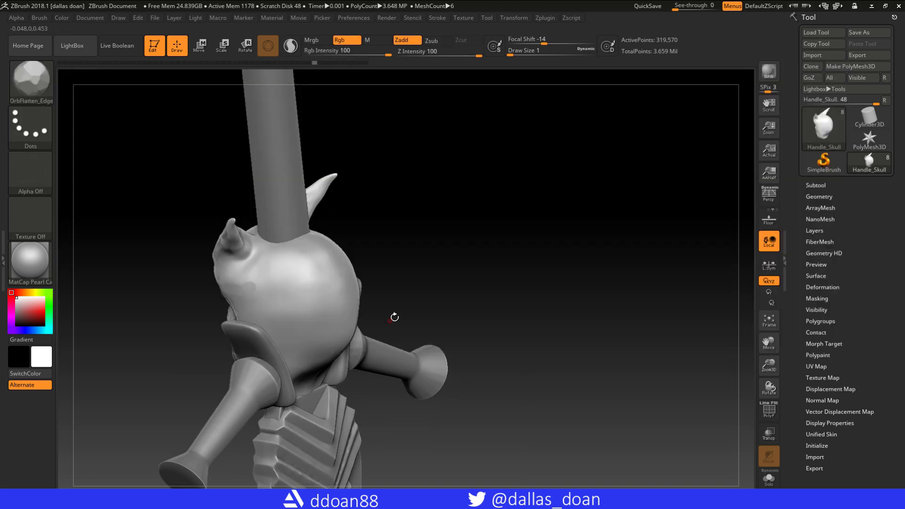
drag(424, 283, 472, 236)
drag(264, 283, 321, 306)
drag(424, 236, 471, 212)
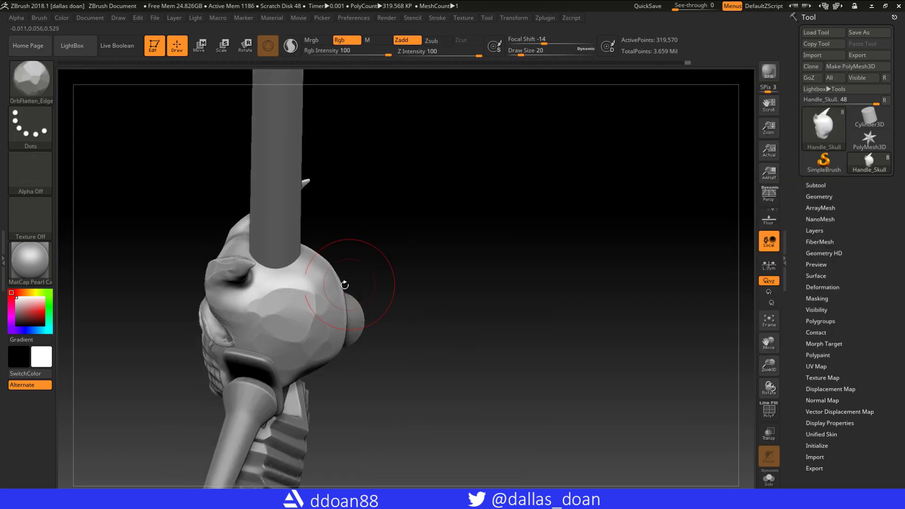
Solo the Handle_Skull subtool and flatten facets across the back of the cranium.
click(816, 184)
shift+click(849, 227)
drag(520, 257, 384, 293)
mouse_move(542, 268)
mouse_down()
mouse_move(546, 293)
mouse_move(472, 264)
mouse_up()
drag(330, 283, 387, 321)
drag(448, 283, 424, 245)
drag(325, 367, 296, 406)
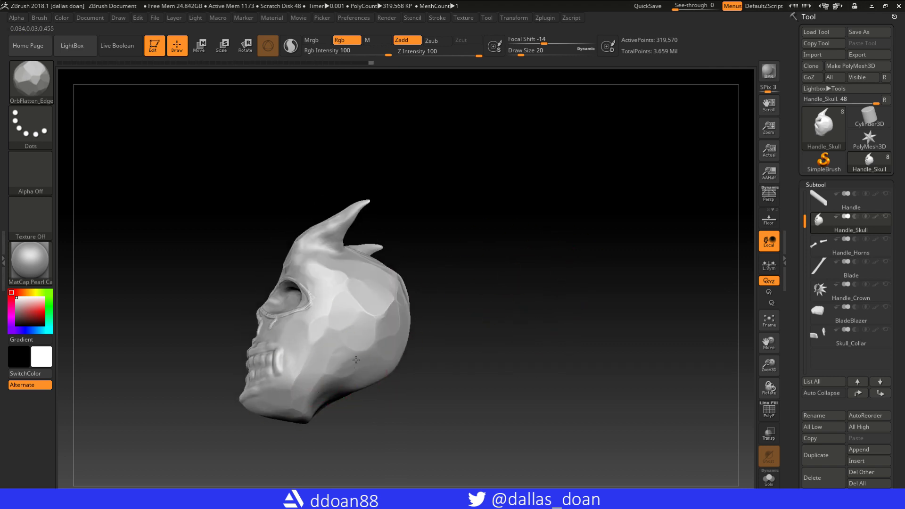
drag(519, 307, 453, 292)
drag(410, 339, 416, 279)
mouse_move(382, 359)
mouse_down()
mouse_move(501, 329)
mouse_move(369, 356)
mouse_up()
Smooth the old teeth and mouth area flat from a front view.
mouse_move(542, 353)
mouse_down()
mouse_move(650, 349)
mouse_move(612, 236)
mouse_up()
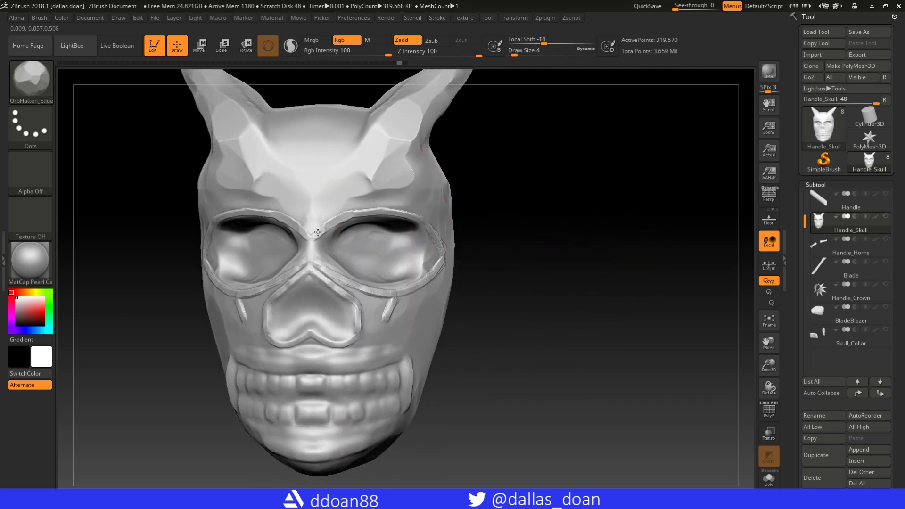
shift+drag(527, 227, 401, 232)
drag(516, 226, 422, 258)
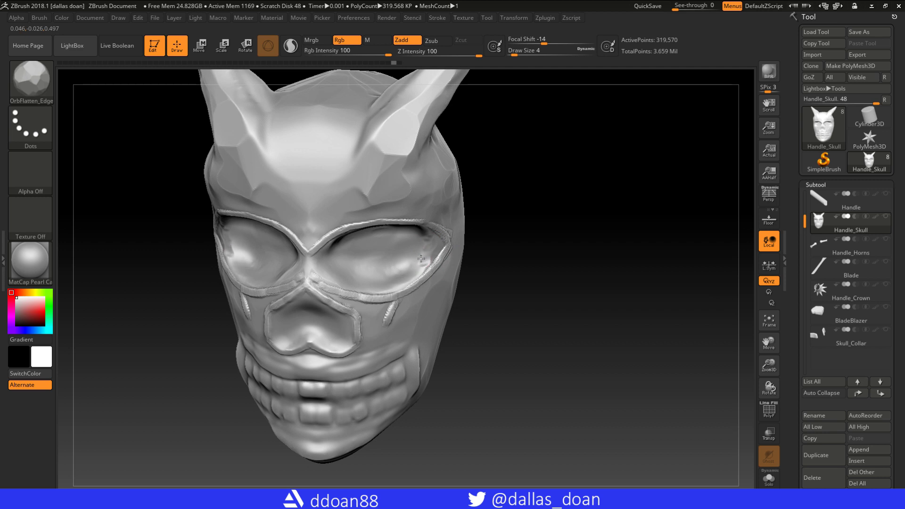
mouse_move(498, 253)
mouse_down()
mouse_move(414, 238)
mouse_move(387, 260)
mouse_up()
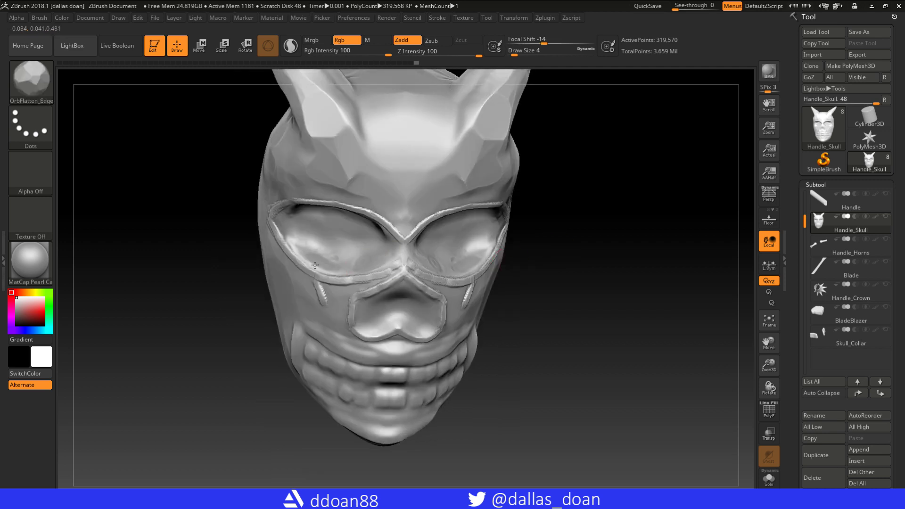
shift+drag(528, 245, 539, 263)
drag(407, 280, 498, 287)
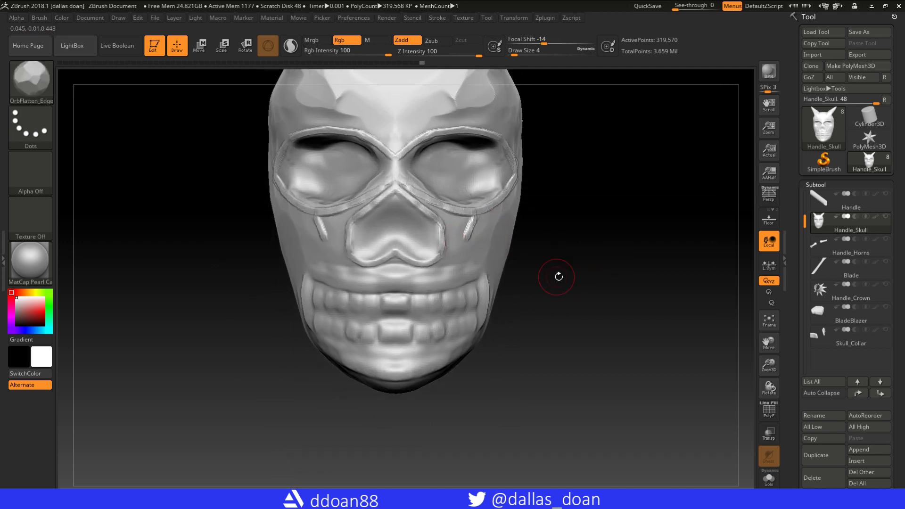
drag(316, 286, 301, 305)
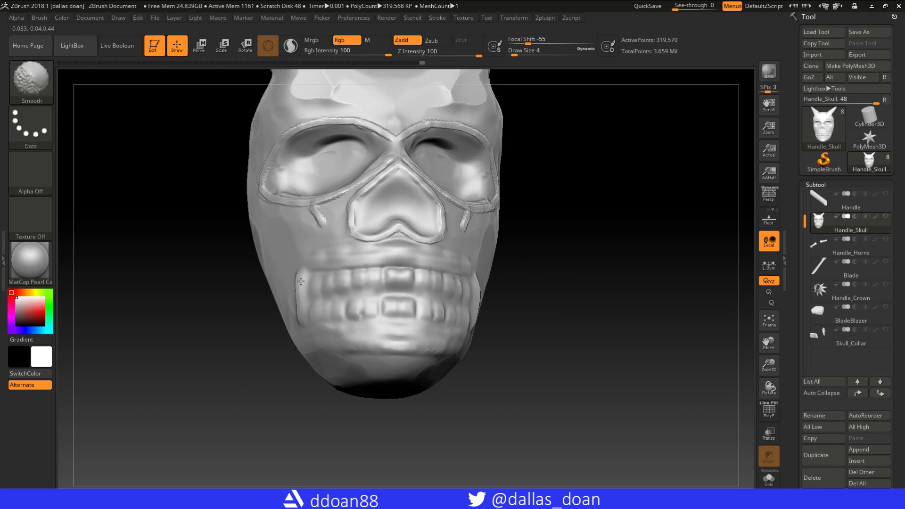
mouse_move(349, 273)
shift+mouse_down()
mouse_move(471, 283)
mouse_move(405, 325)
mouse_move(443, 335)
shift+mouse_up()
mouse_move(528, 264)
mouse_down()
mouse_move(551, 272)
mouse_move(549, 292)
mouse_up()
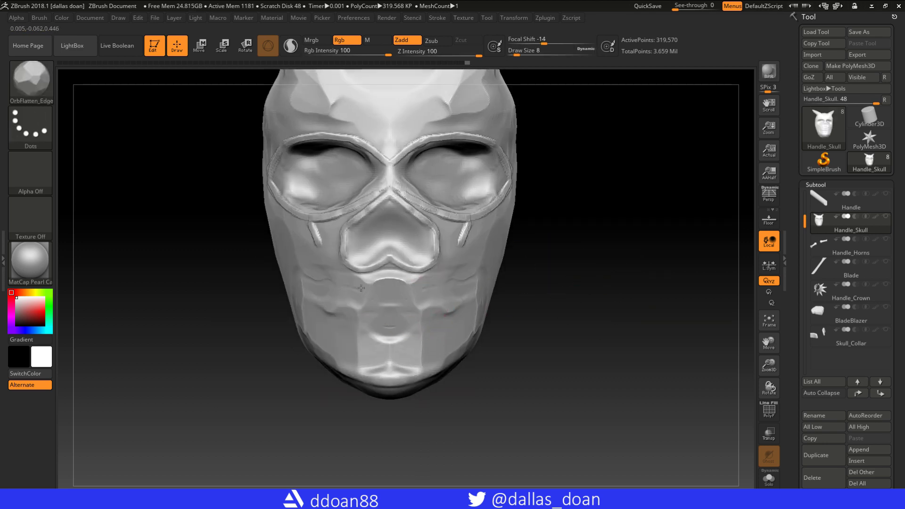
Zoom in on the skull's face and bring up the brush palette.
mouse_move(564, 259)
mouse_down()
mouse_move(564, 271)
mouse_move(619, 257)
mouse_move(592, 252)
mouse_move(584, 282)
mouse_up()
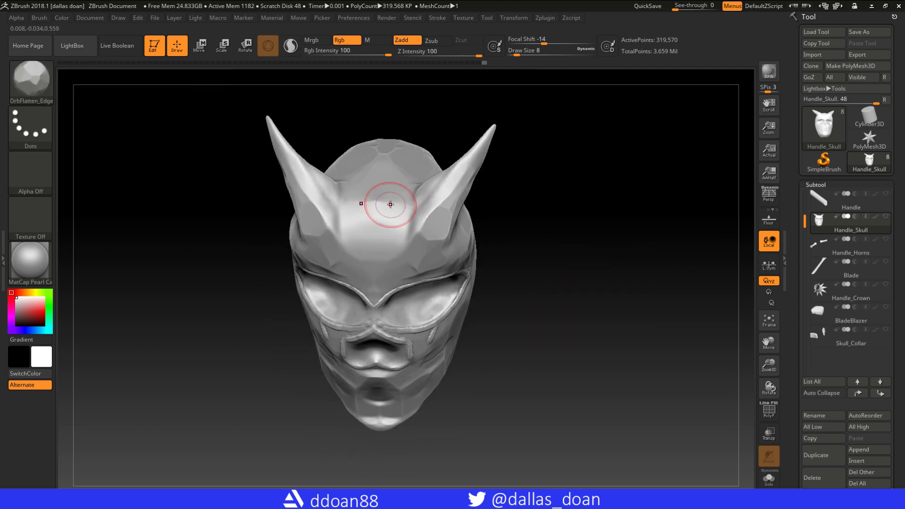
drag(445, 184, 424, 221)
mouse_move(547, 231)
mouse_down()
mouse_move(588, 259)
mouse_move(571, 212)
mouse_move(563, 238)
mouse_up()
click(30, 79)
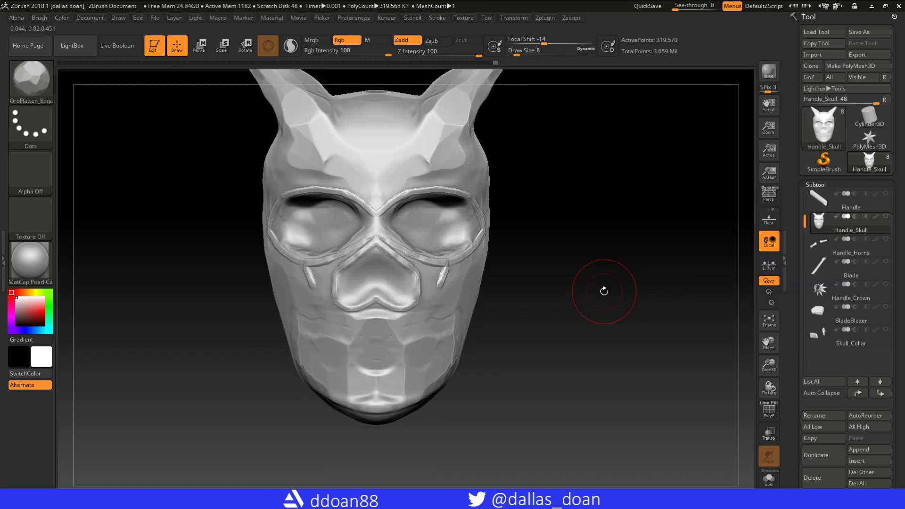
click(21, 86)
Carve DamStandard lines down both cheeks to the jaw.
key(d)
key(s)
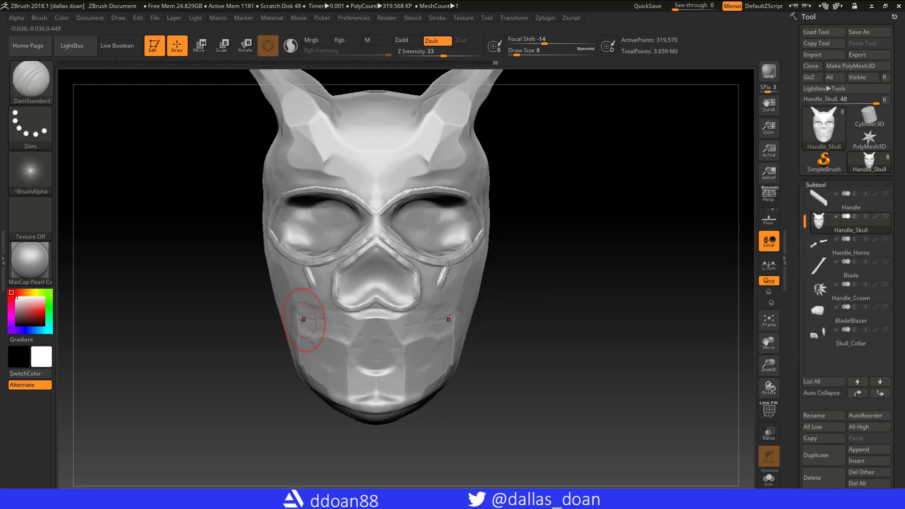
drag(295, 289, 330, 347)
mouse_move(542, 330)
mouse_down()
mouse_move(582, 338)
mouse_move(418, 381)
mouse_up()
Switch to the Standard brush at Draw Size 1 and return to a front view.
key(b)
key(s)
key(t)
drag(569, 278, 313, 293)
key(b)
key(Escape)
key(space)
shift+drag(481, 332, 480, 275)
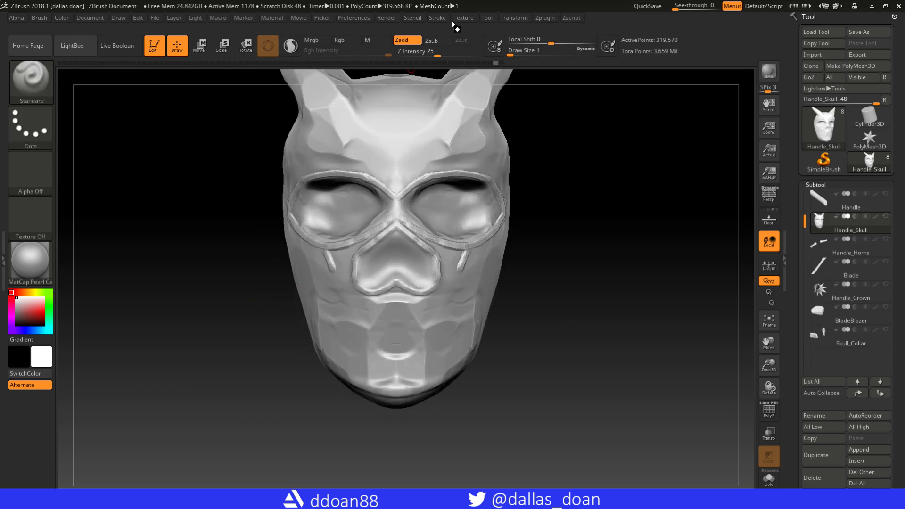
Enable LazyMouse stroke smoothing with a set LazyRadius, then zoom out over the skull.
click(437, 17)
click(462, 172)
key(space)
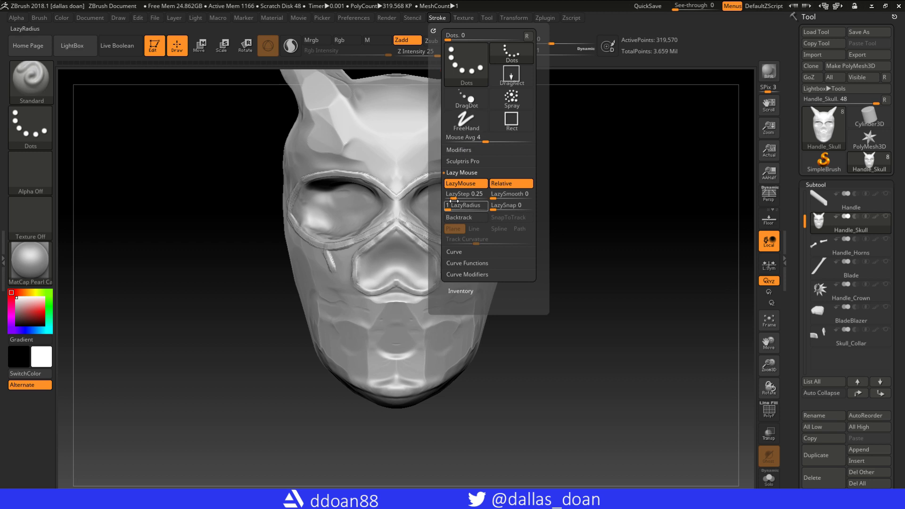
key(space)
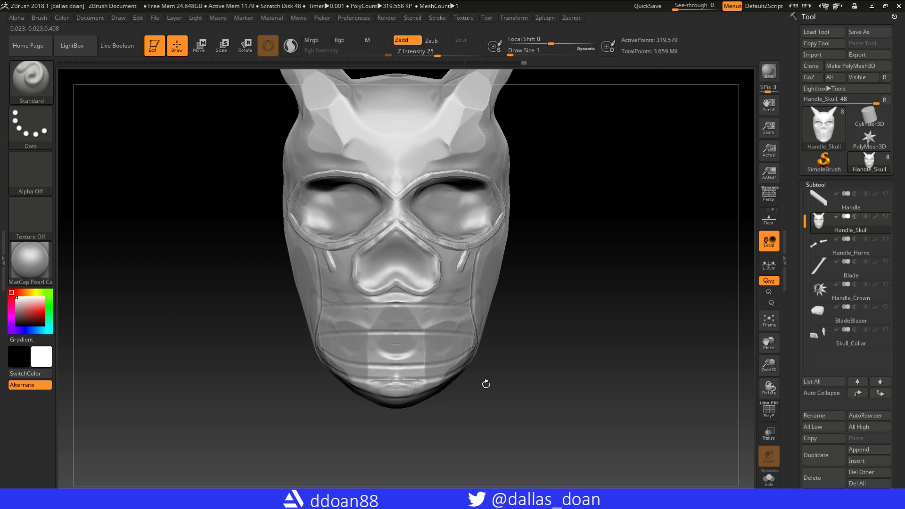
ctrl+right_drag(384, 389, 551, 317)
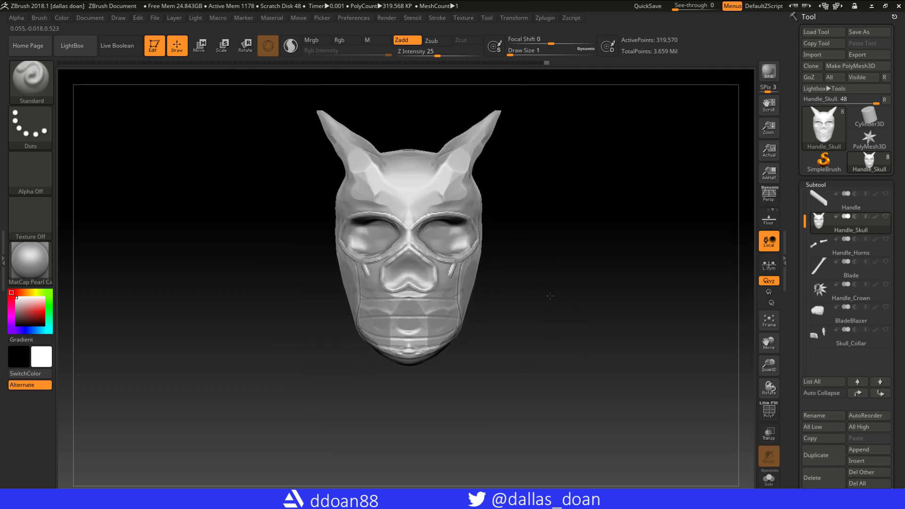
click(36, 91)
Add a row of teeth below the nose with ClayBuildup, reaching both ends.
click(372, 135)
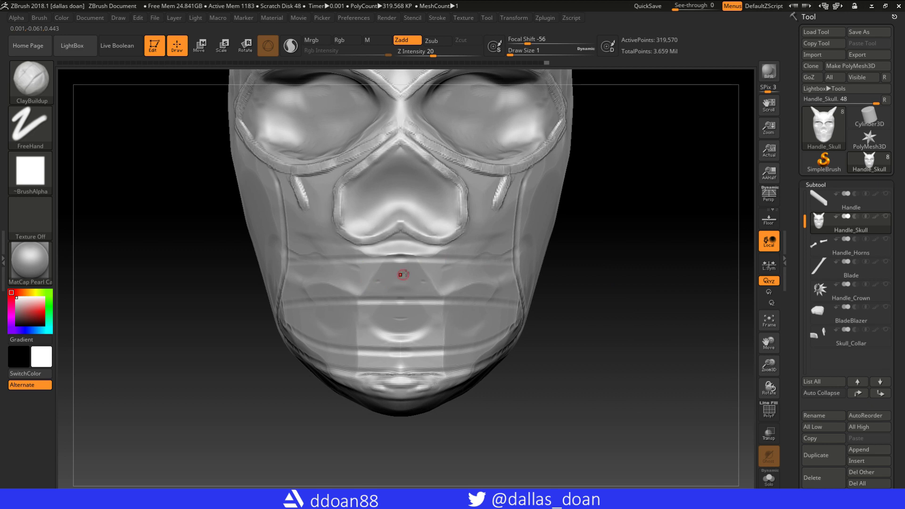
mouse_move(394, 265)
mouse_down()
mouse_move(394, 289)
mouse_move(409, 290)
mouse_up()
mouse_move(359, 265)
mouse_down()
mouse_move(358, 290)
mouse_move(331, 292)
mouse_up()
mouse_move(309, 263)
mouse_down()
mouse_move(308, 296)
mouse_move(291, 300)
mouse_up()
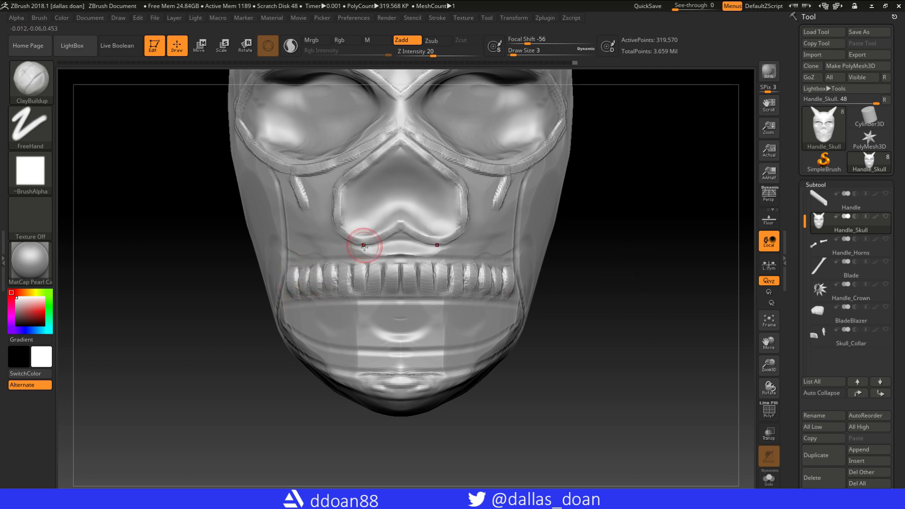
right_drag(301, 282, 437, 282)
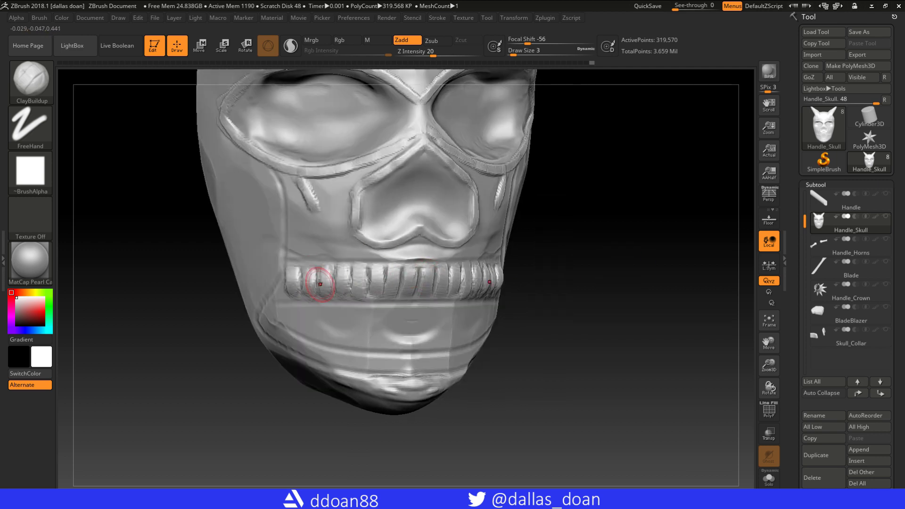
mouse_move(328, 295)
alt+right_down()
mouse_move(520, 289)
mouse_move(460, 343)
alt+right_up()
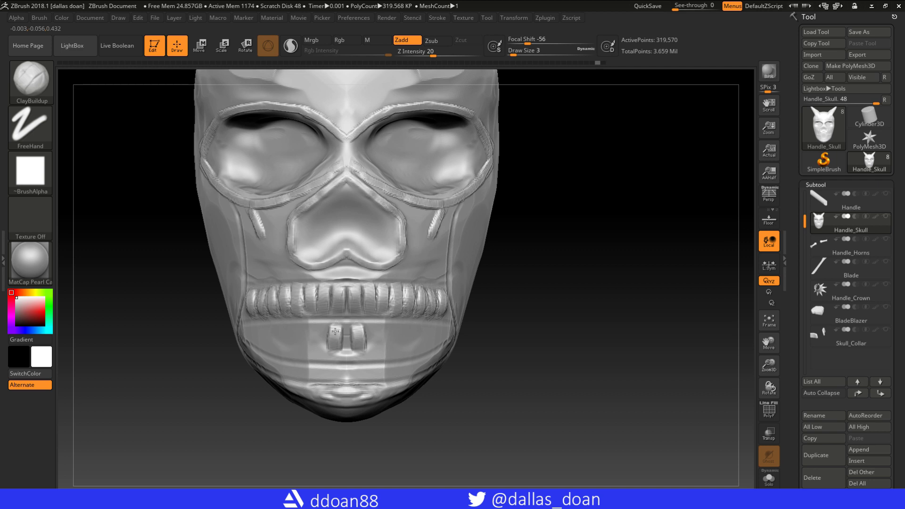
Extend the lower teeth to both corners and smooth the lip area below them.
click(437, 18)
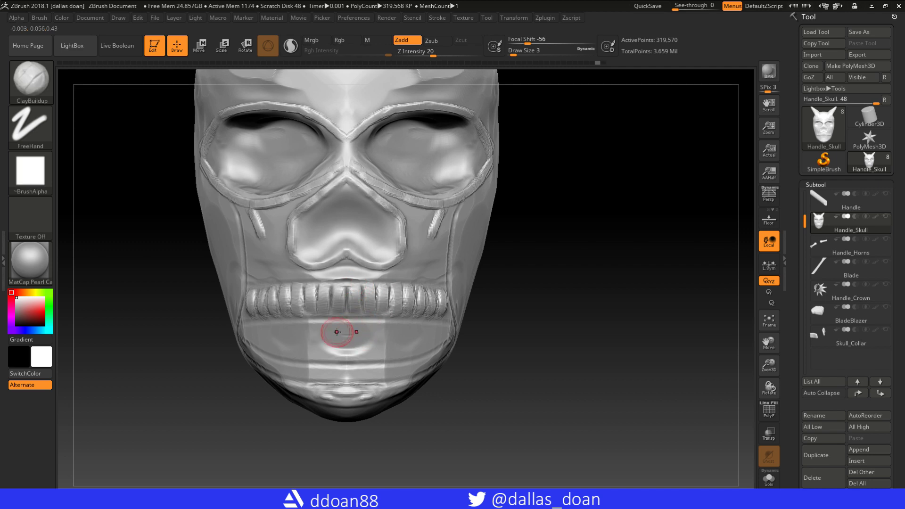
click(323, 330)
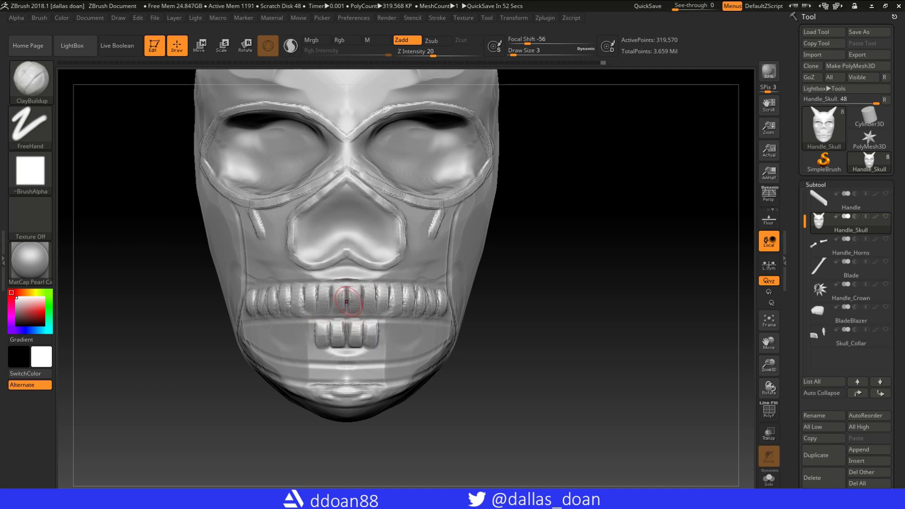
mouse_move(509, 292)
mouse_down()
mouse_move(533, 289)
mouse_move(313, 299)
mouse_up()
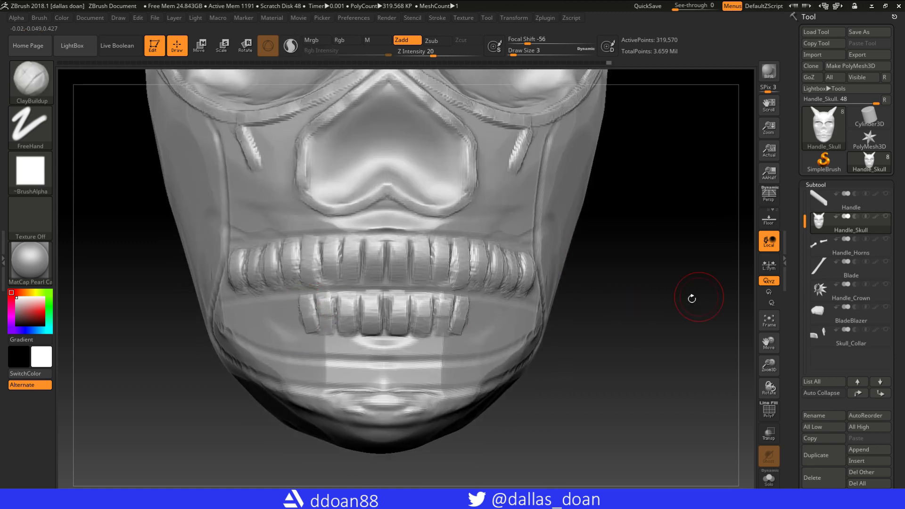
drag(299, 303, 235, 313)
alt+drag(672, 293, 569, 283)
key(shift)
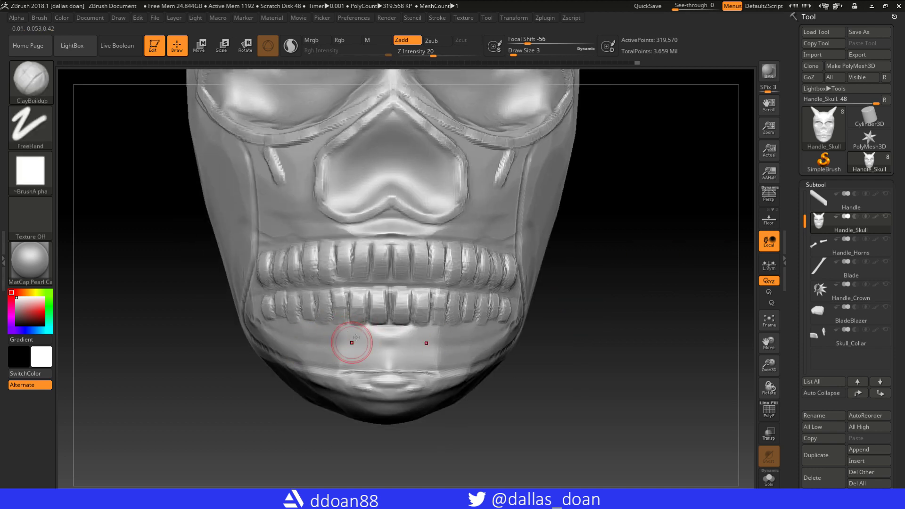
shift+drag(362, 350, 424, 377)
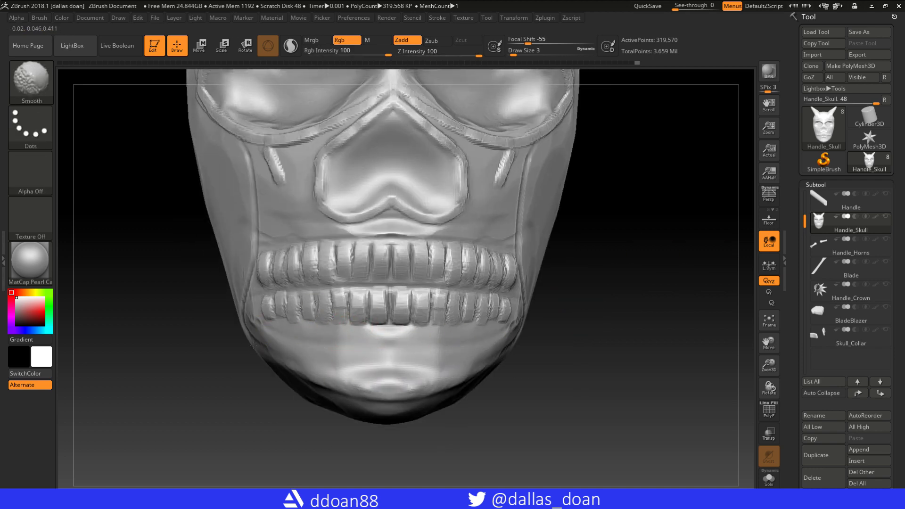
Smooth the lip area below the teeth, then switch to the Move brush (B-M-V).
alt+drag(613, 236, 594, 319)
key(b)
key(m)
key(v)
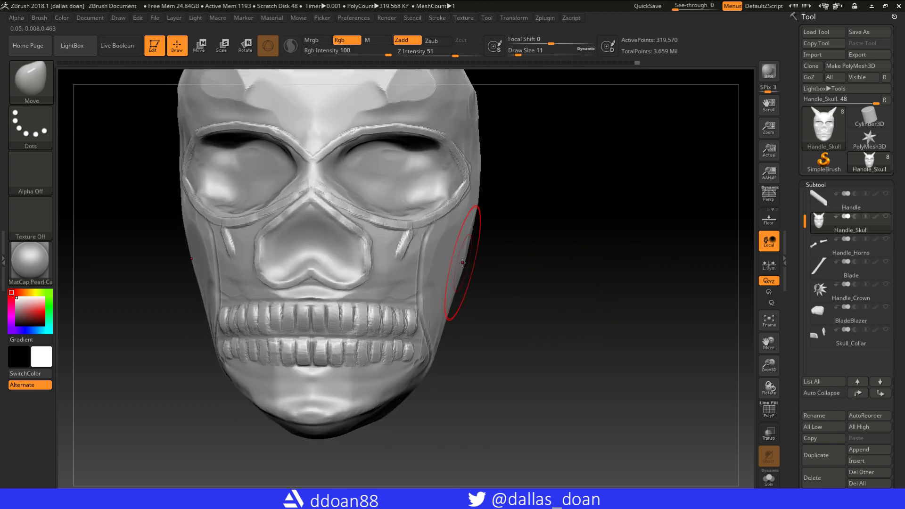
drag(484, 292, 560, 277)
Resize the Move brush larger then smaller while orbiting to a three-quarter view.
right_click(558, 286)
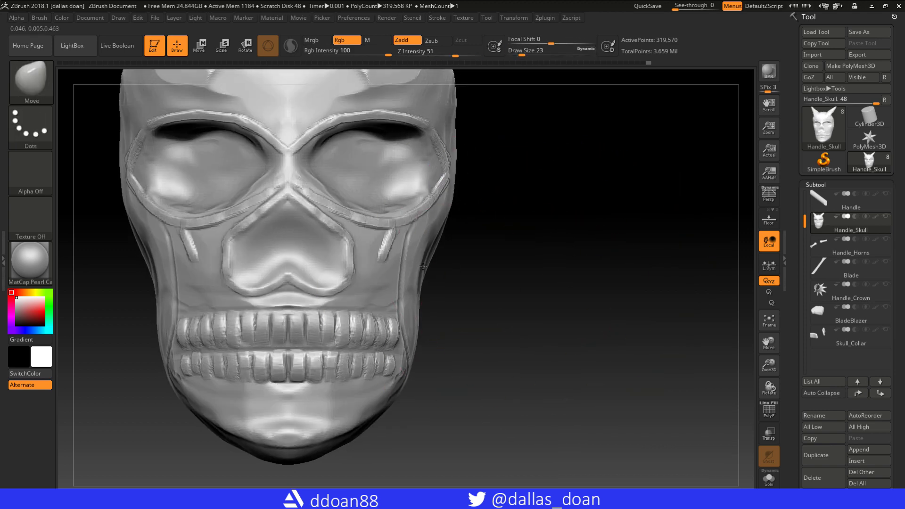
mouse_move(568, 274)
mouse_down()
mouse_move(515, 300)
mouse_move(462, 221)
mouse_up()
right_click(462, 221)
drag(452, 264, 439, 264)
mouse_move(471, 226)
shift+mouse_down()
mouse_move(533, 255)
mouse_move(572, 299)
mouse_move(516, 313)
shift+mouse_up()
Push the side of the skull's face with Move, then shrink and re-enlarge the brush.
mouse_move(510, 281)
mouse_down()
mouse_move(394, 283)
mouse_move(411, 279)
mouse_up()
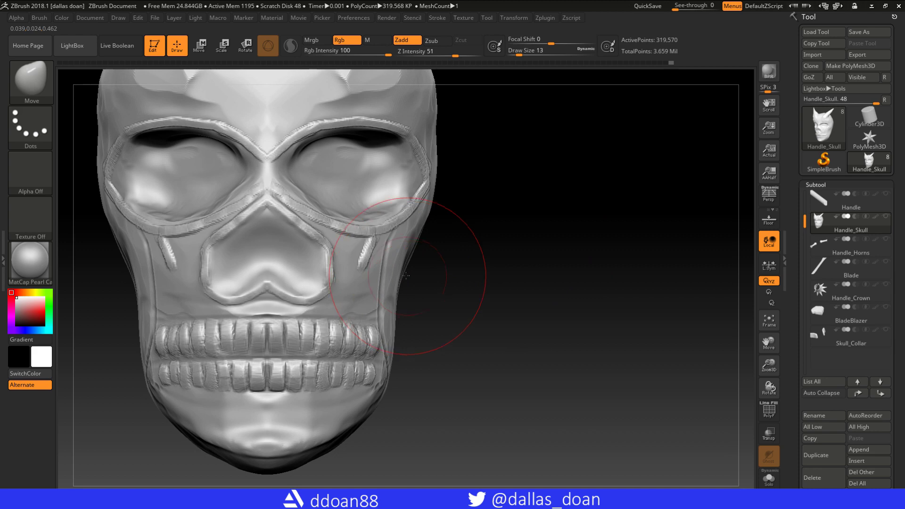
mouse_move(465, 270)
alt+mouse_down()
mouse_move(313, 232)
mouse_move(563, 282)
mouse_move(646, 246)
mouse_move(616, 246)
mouse_move(556, 216)
mouse_move(537, 236)
alt+mouse_up()
key(bracketleft)
key(space)
alt+drag(453, 182, 434, 220)
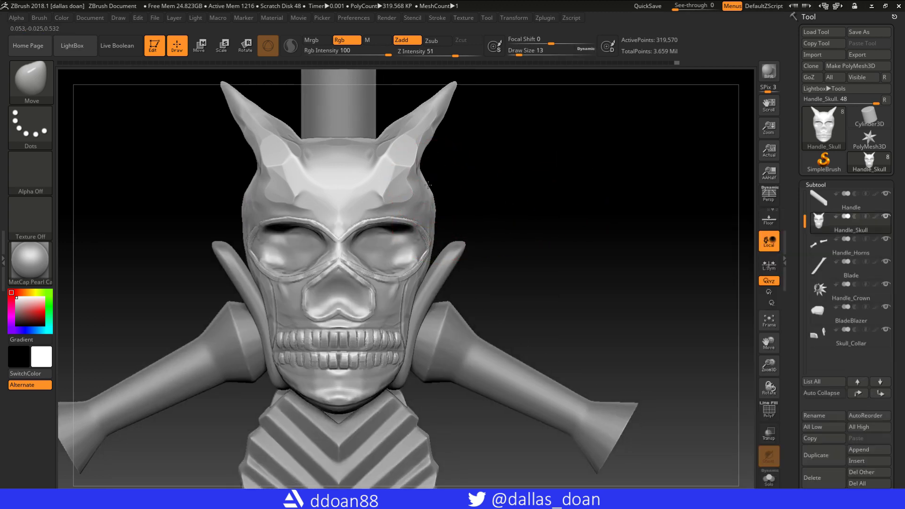
mouse_move(579, 232)
mouse_down()
mouse_move(465, 192)
mouse_move(519, 194)
mouse_move(447, 195)
mouse_up()
key(space)
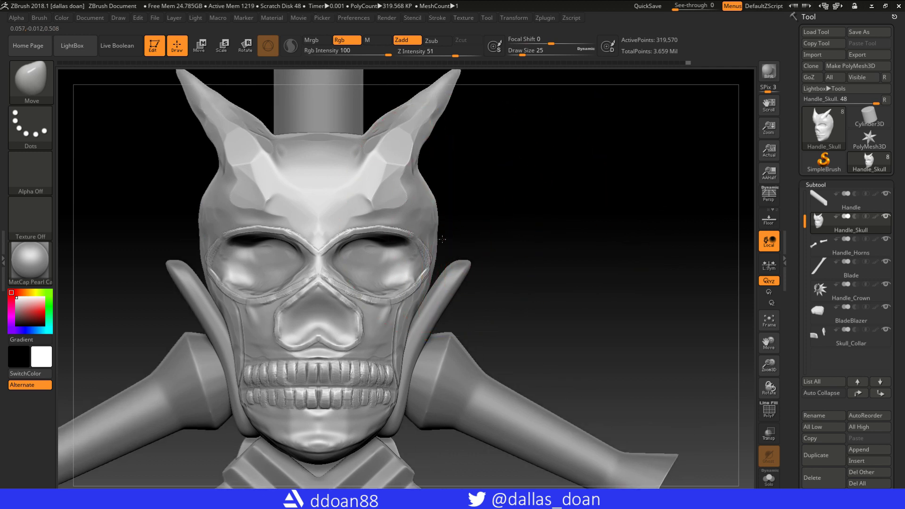
key(space)
drag(476, 228, 459, 228)
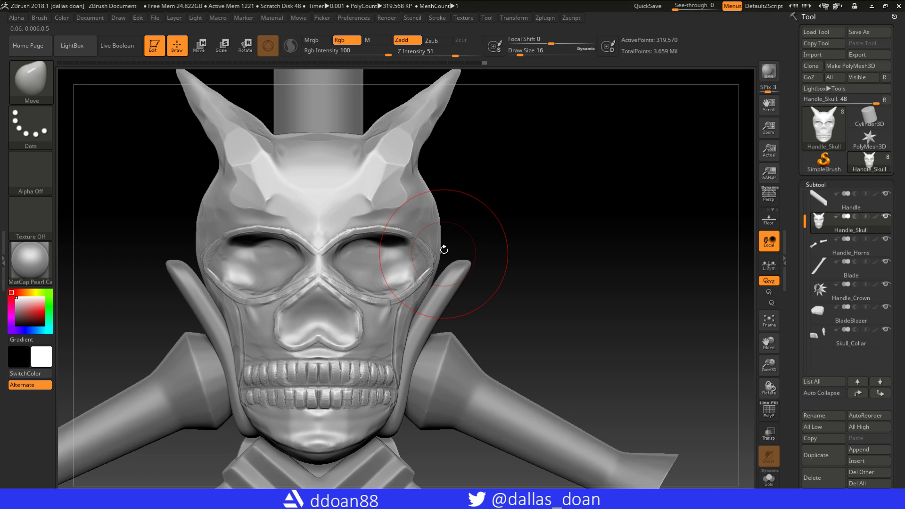
key(f)
mouse_move(576, 182)
alt+mouse_down()
mouse_move(558, 248)
mouse_move(565, 263)
alt+mouse_up()
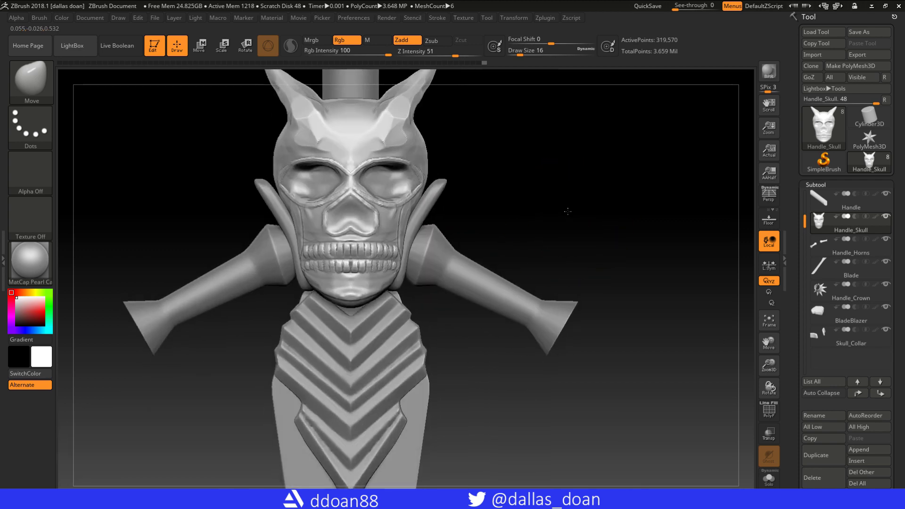
alt+drag(394, 267, 427, 196)
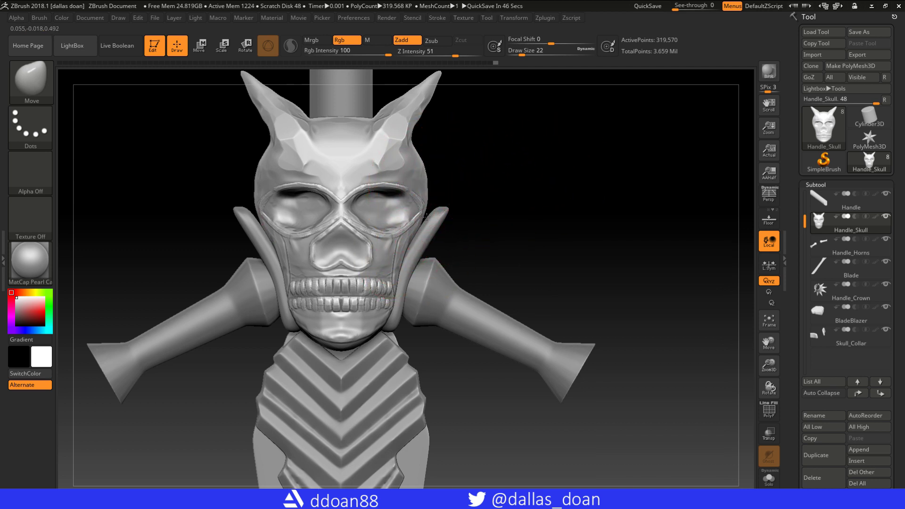
mouse_move(575, 202)
mouse_down()
mouse_move(575, 232)
mouse_move(602, 256)
mouse_move(343, 314)
mouse_up()
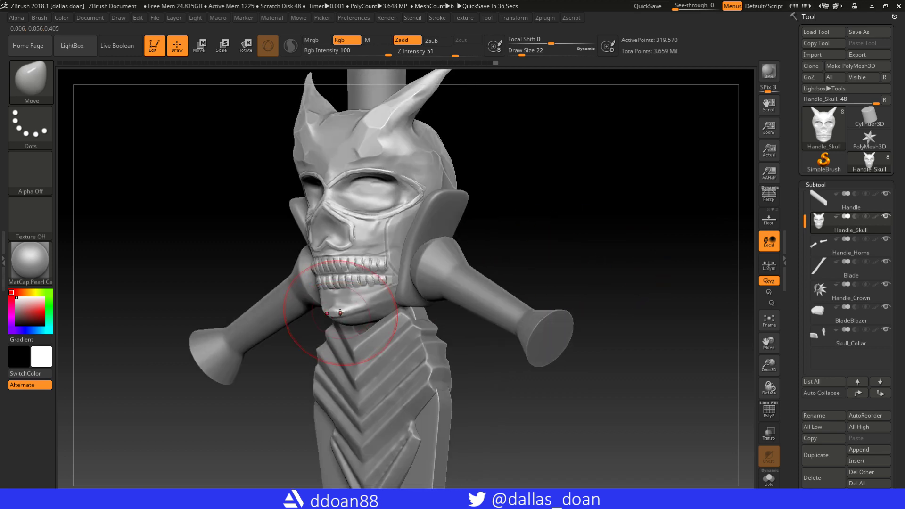
Zoom in on the jaw, briefly try the Standard brush, then return to Move.
drag(576, 236, 324, 313)
key(space)
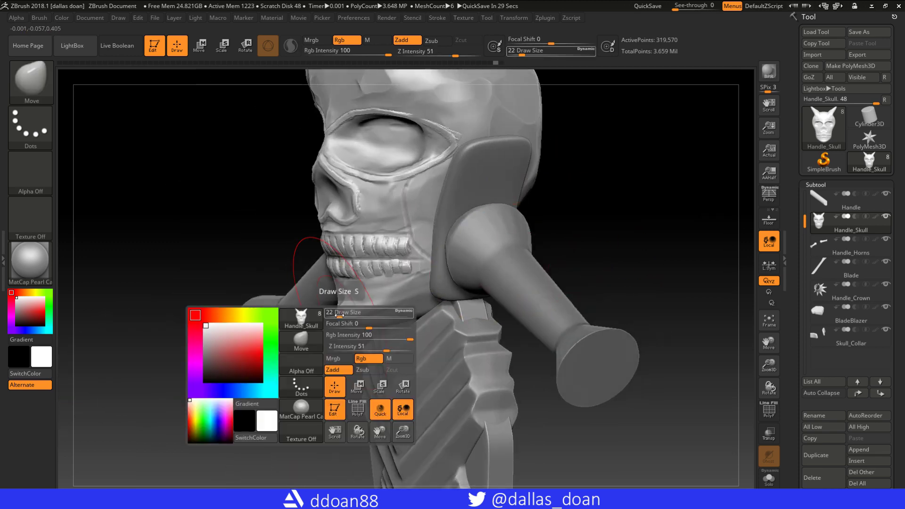
key(b)
key(s)
key(t)
key(space)
mouse_move(340, 315)
mouse_down()
mouse_move(606, 200)
mouse_move(364, 303)
mouse_move(374, 313)
mouse_move(598, 203)
mouse_move(612, 269)
mouse_up()
key(b)
key(m)
key(v)
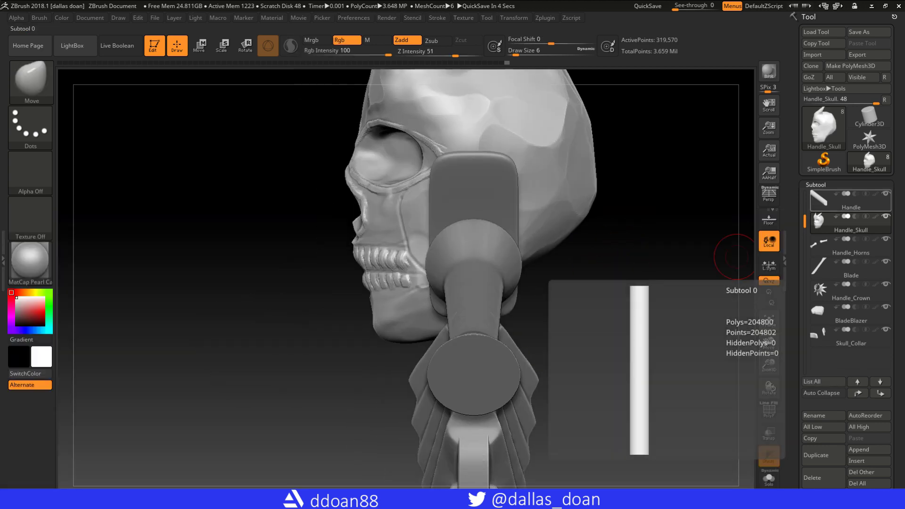
In side view, pull the jaw and chin forward with Move at varying brush sizes.
mouse_move(273, 190)
mouse_down()
mouse_move(296, 275)
mouse_move(330, 283)
mouse_up()
key(b)
key(m)
key(v)
key(space)
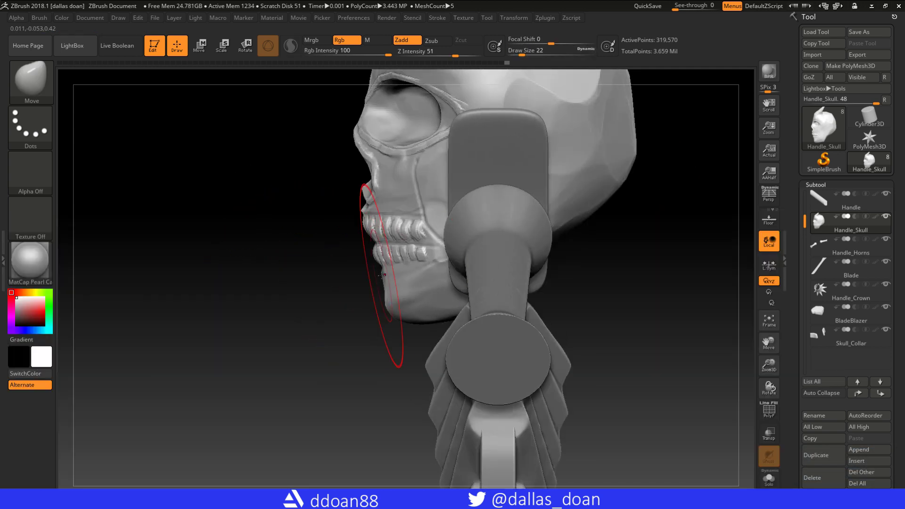
drag(382, 293, 358, 305)
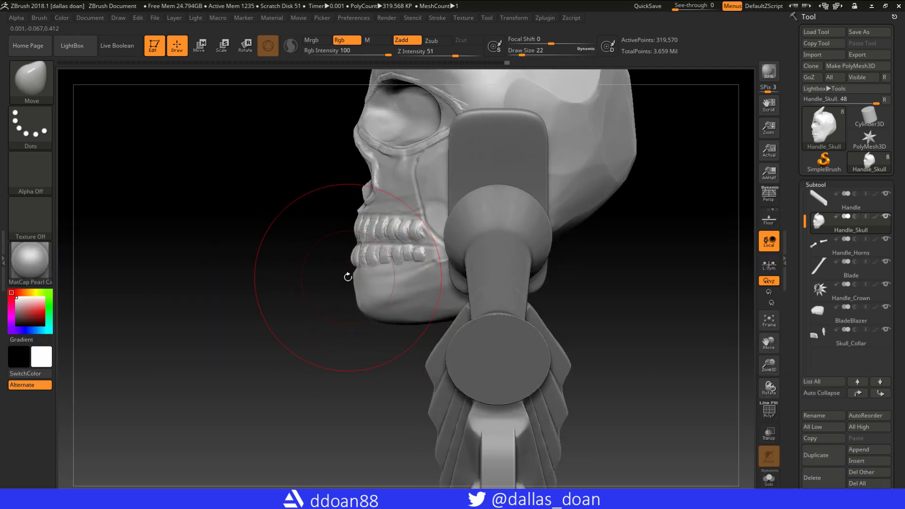
key(space)
drag(327, 285, 321, 285)
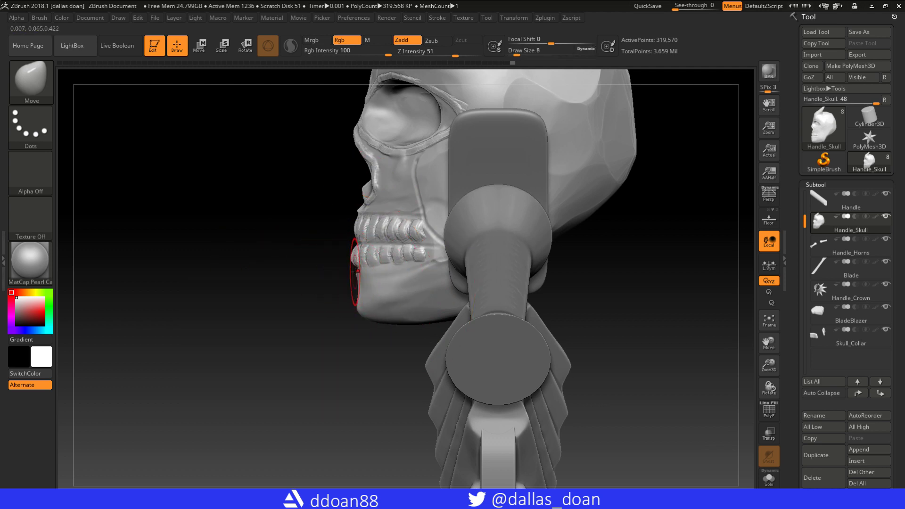
key(space)
drag(401, 267, 404, 267)
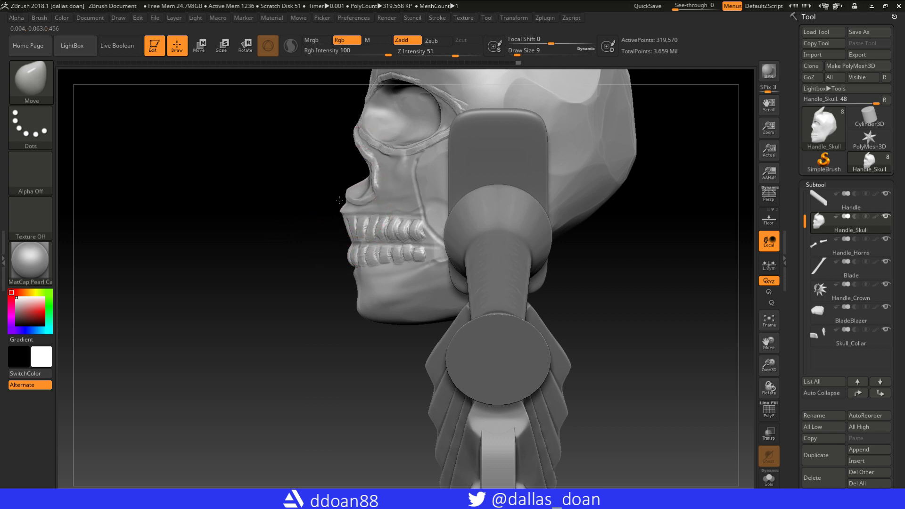
Orbit and zoom around the skull to review its brow, front and side profile.
mouse_move(323, 243)
mouse_down()
mouse_move(545, 186)
mouse_move(566, 226)
mouse_move(334, 323)
mouse_up()
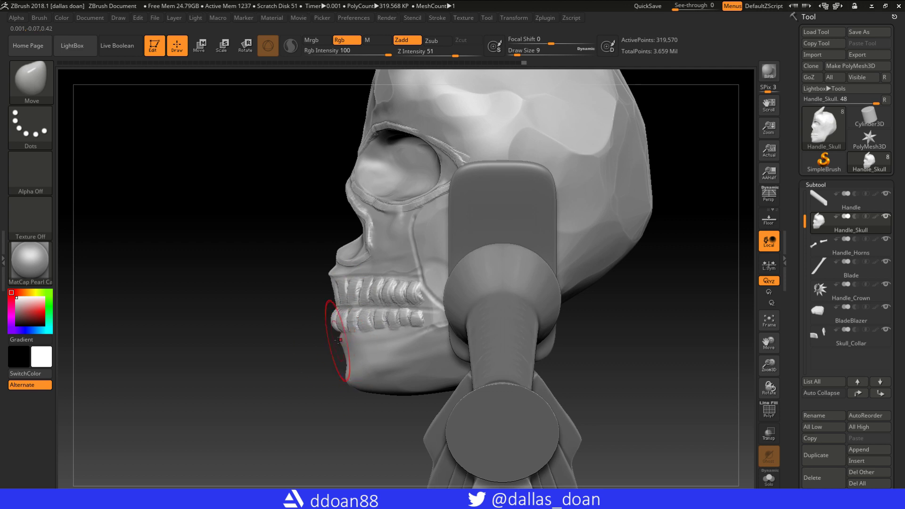
drag(537, 227, 384, 192)
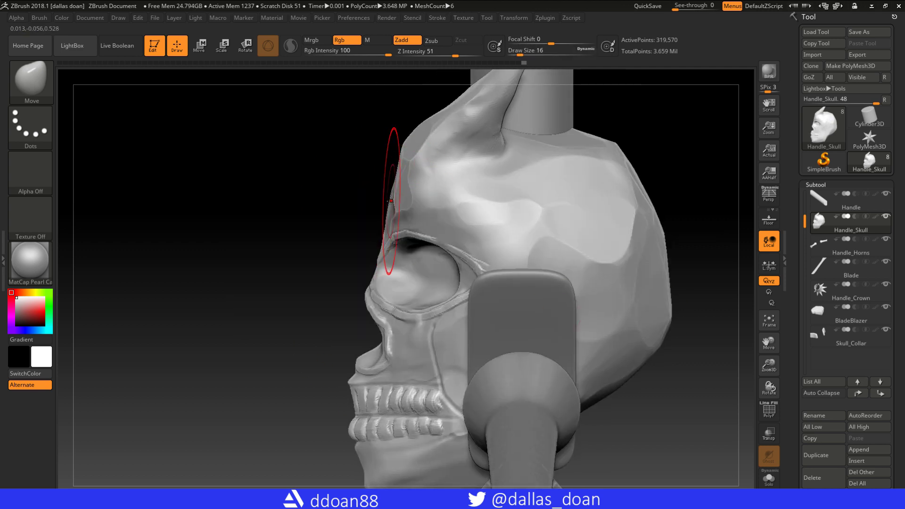
drag(380, 202, 394, 152)
mouse_move(542, 189)
mouse_down()
mouse_move(606, 137)
mouse_move(623, 191)
mouse_move(540, 184)
mouse_up()
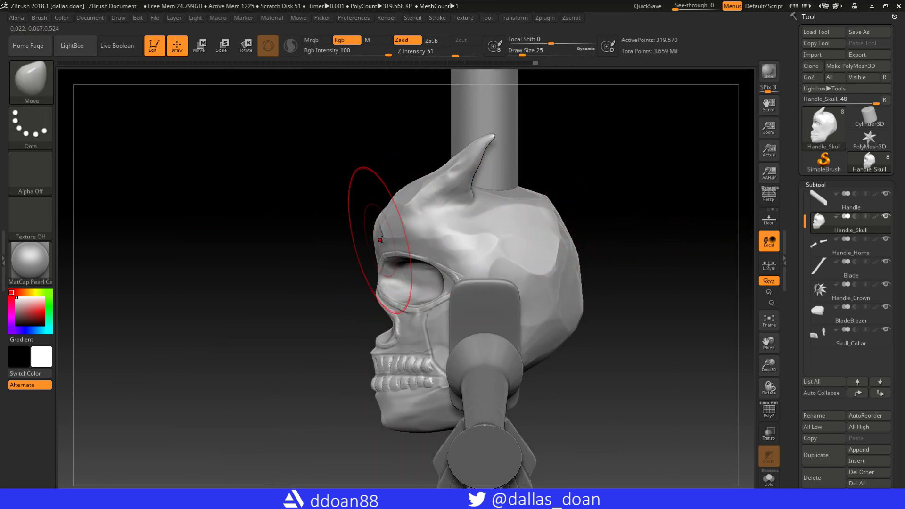
mouse_move(377, 242)
mouse_down()
mouse_move(264, 228)
mouse_move(302, 274)
mouse_up()
mouse_move(380, 301)
mouse_down()
mouse_move(566, 203)
mouse_move(566, 218)
mouse_up()
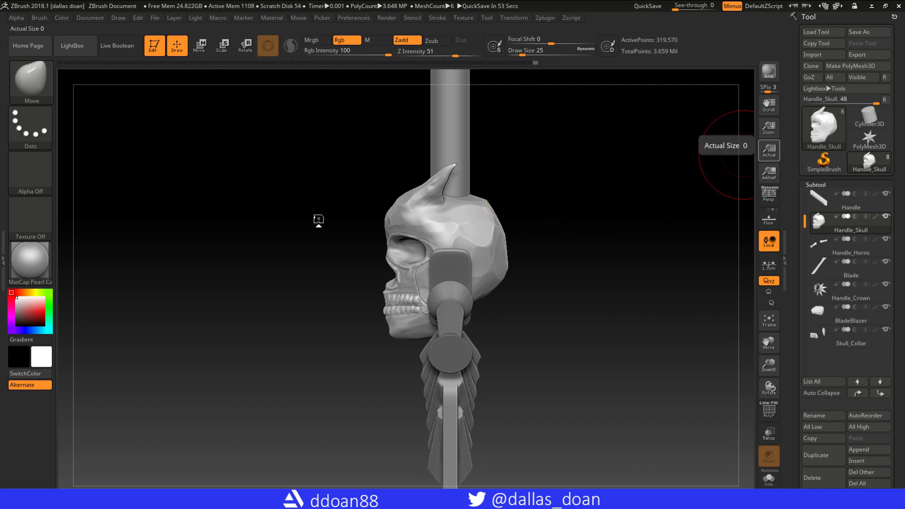
click(768, 151)
mouse_move(377, 283)
mouse_down()
mouse_move(340, 235)
mouse_move(356, 212)
mouse_move(386, 211)
mouse_move(331, 213)
mouse_move(397, 213)
mouse_move(329, 198)
mouse_move(315, 252)
mouse_move(652, 282)
mouse_move(515, 201)
mouse_up()
key(space)
key(space)
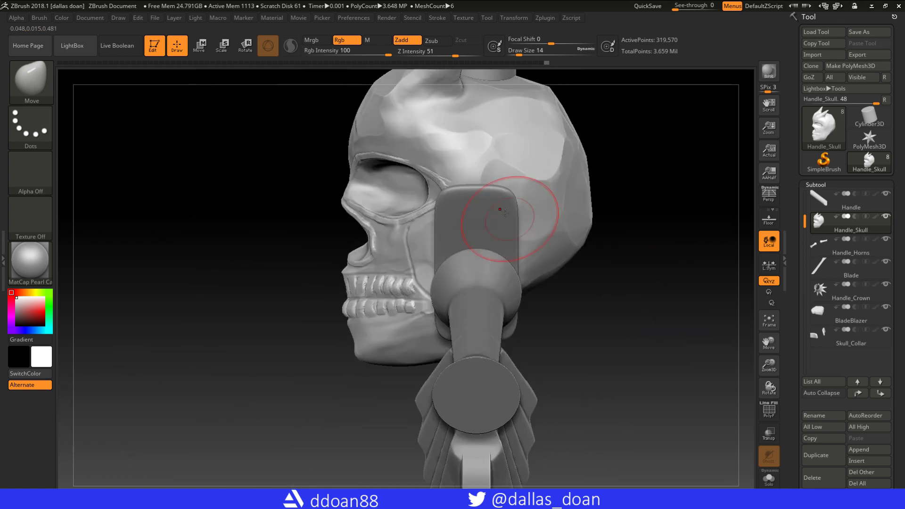
mouse_move(434, 222)
mouse_down()
mouse_move(281, 256)
mouse_move(372, 277)
mouse_move(404, 272)
mouse_up()
key(space)
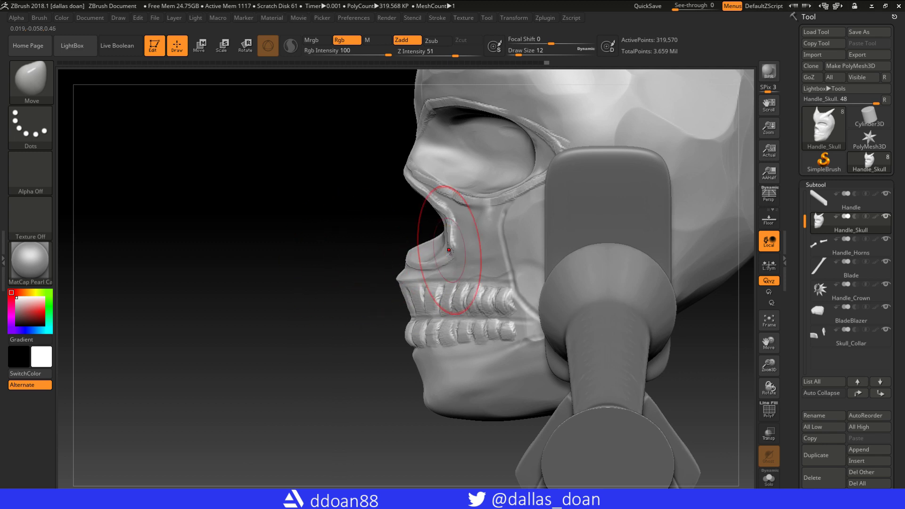
mouse_move(278, 271)
shift+mouse_down()
mouse_move(651, 198)
mouse_move(607, 234)
mouse_move(626, 231)
mouse_move(588, 222)
mouse_move(608, 172)
shift+mouse_up()
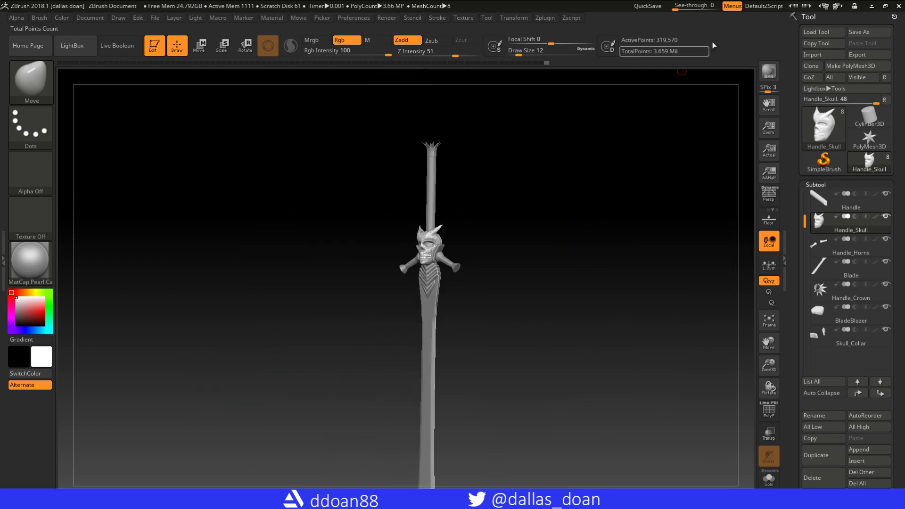